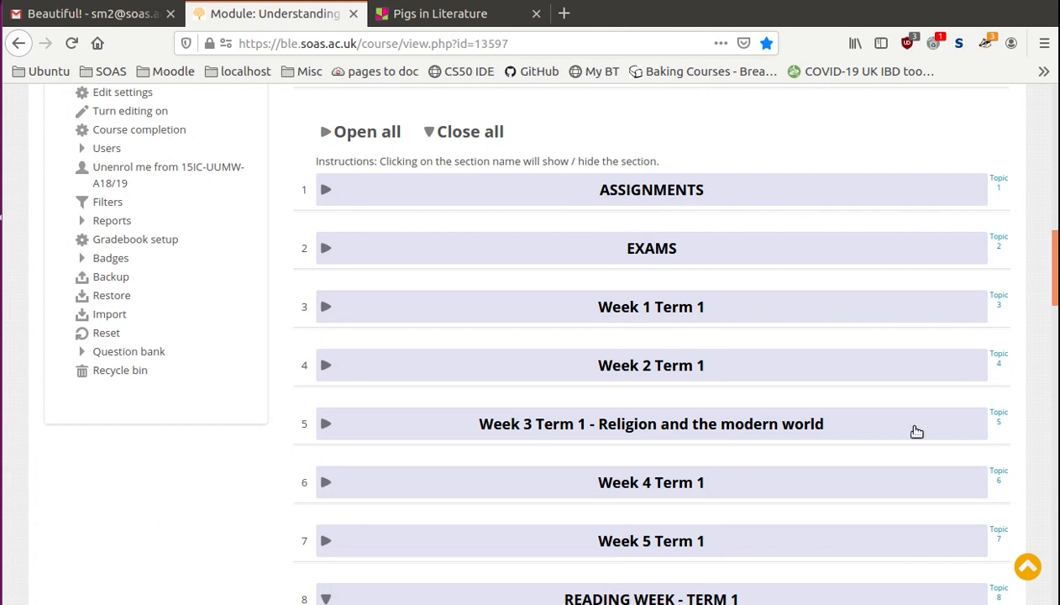
- Review the Pigs in Literature padlet embedded under READING WEEK - TERM 1, and expand the Week 6 Term 1 section
scroll(542, 339, down, 5)
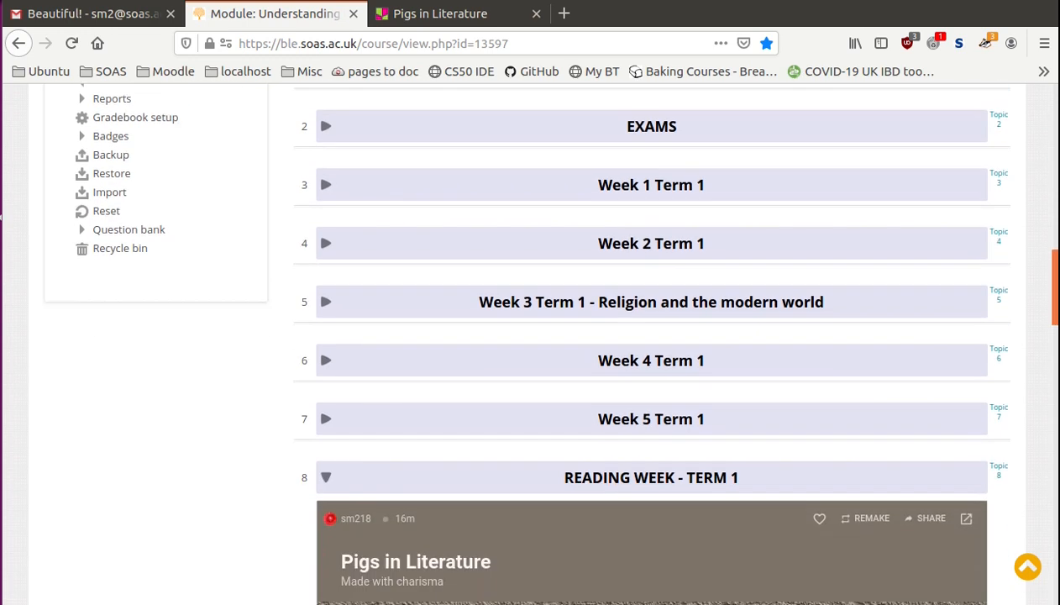
scroll(542, 340, down, 2)
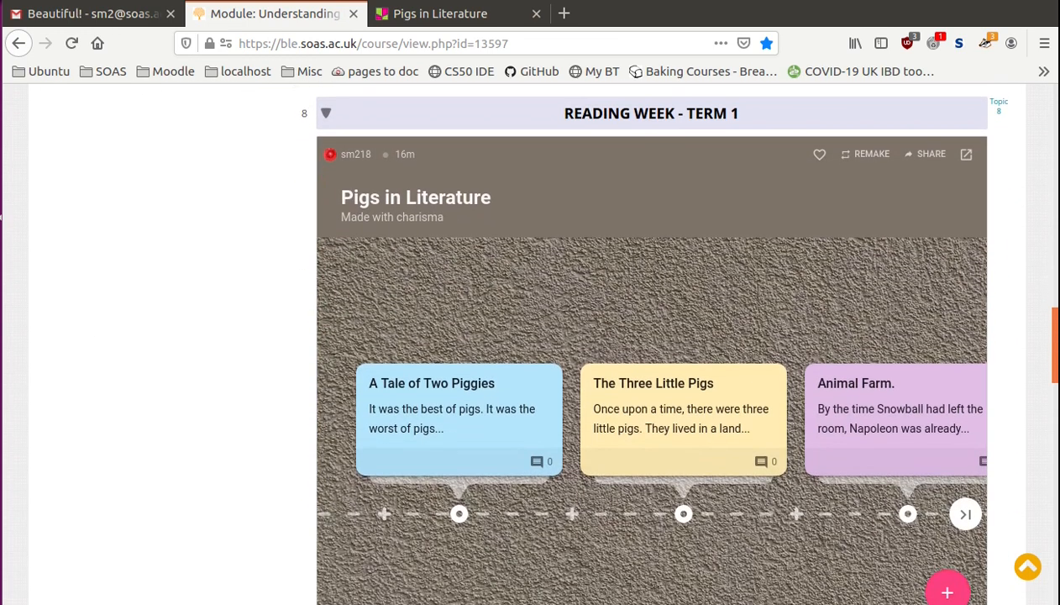
scroll(628, 189, up, 1)
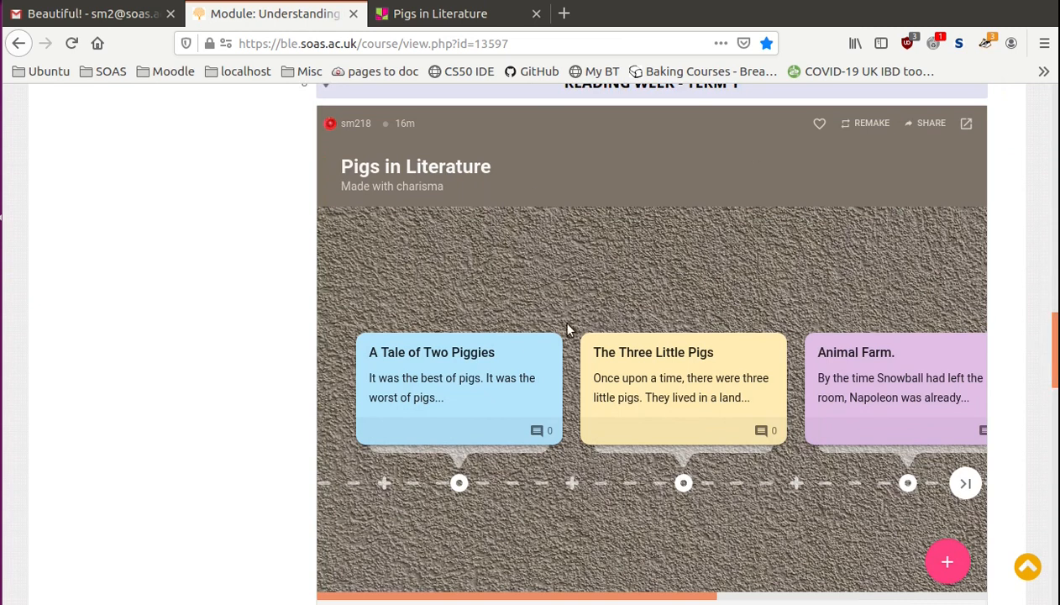
scroll(596, 560, right, 3)
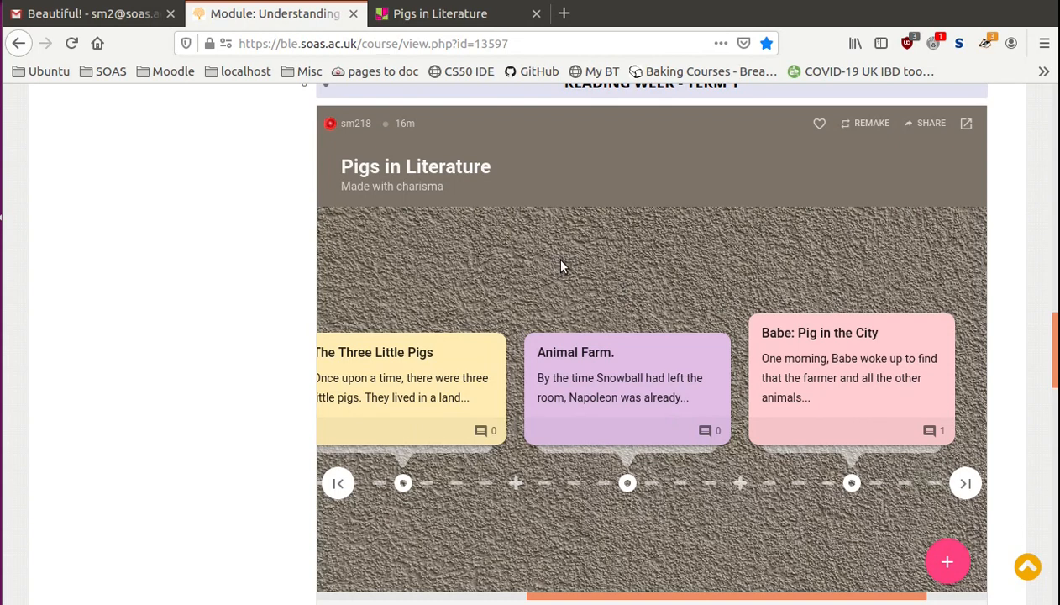
scroll(421, 247, down, 5)
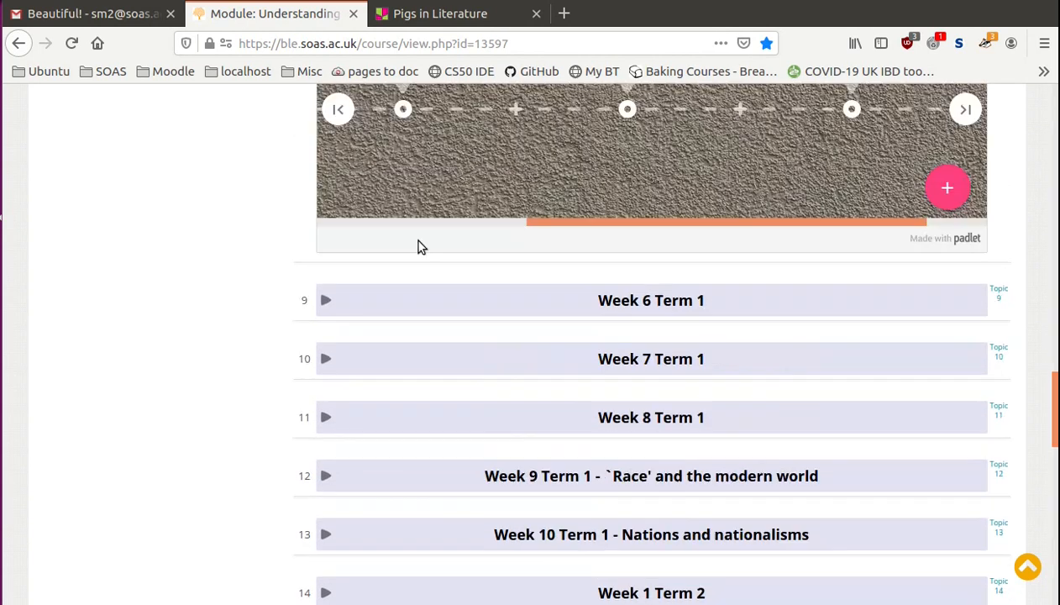
click(324, 302)
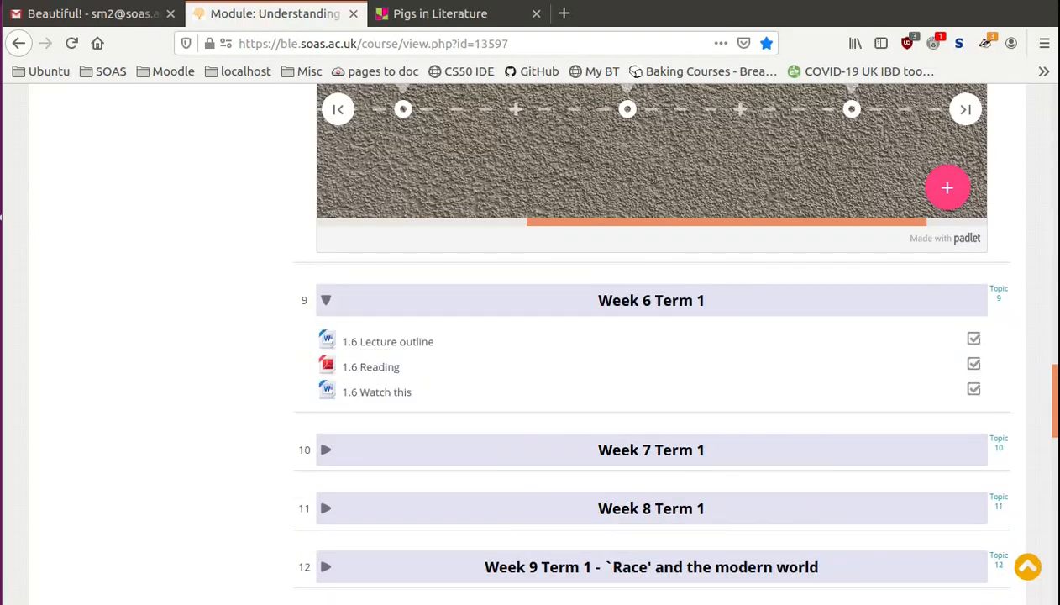
drag(1055, 380, 1055, 394)
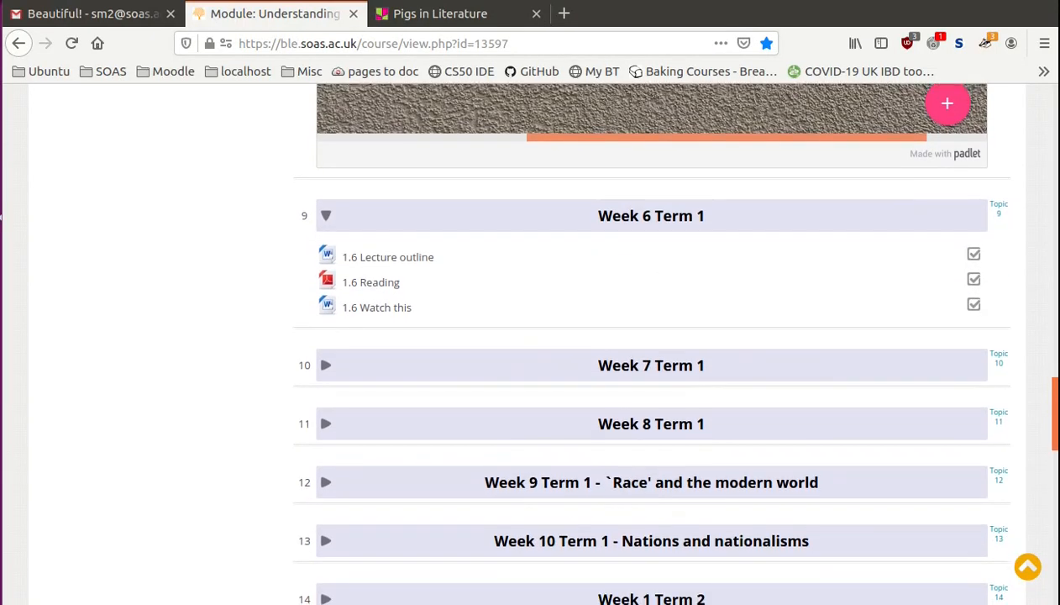
- Turn on editing for the Understanding the Modern World/Academic English module page
drag(1056, 394, 1056, 82)
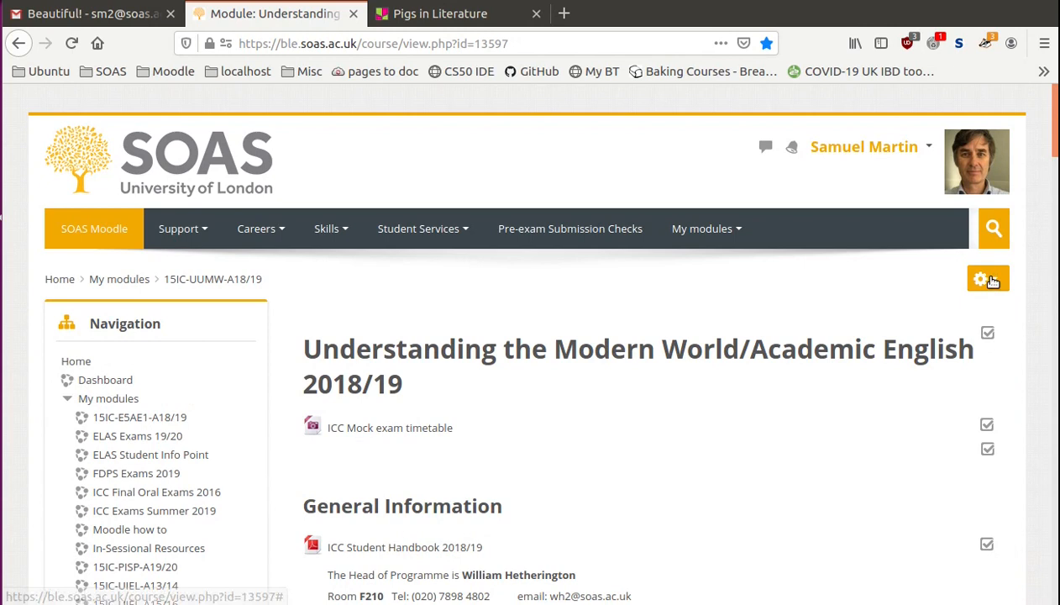
click(989, 281)
click(922, 338)
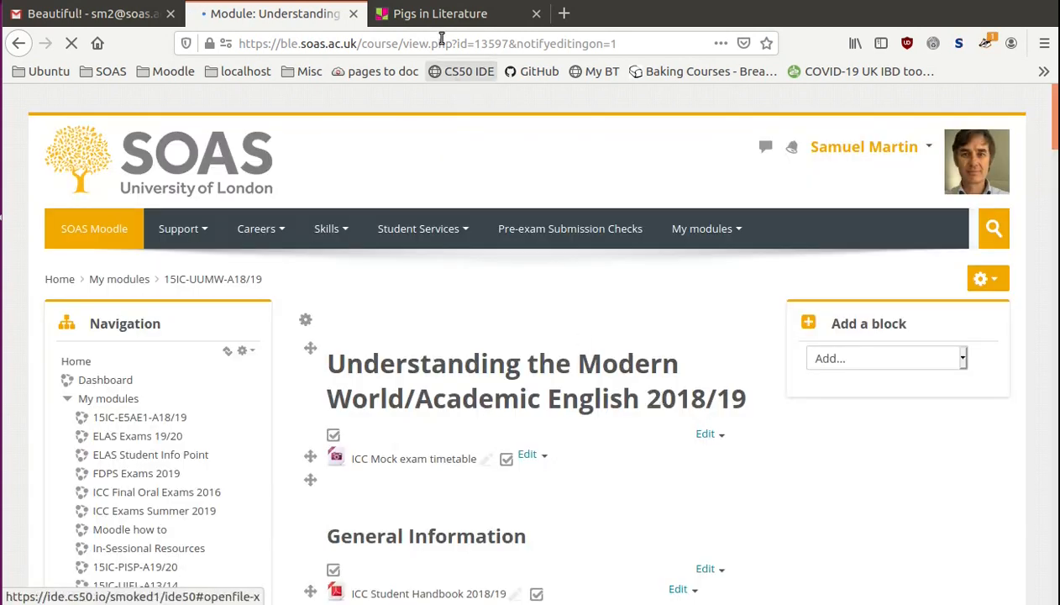
- Switch to the Pigs in Literature padlet and copy its full embed code from the sharing options
click(433, 14)
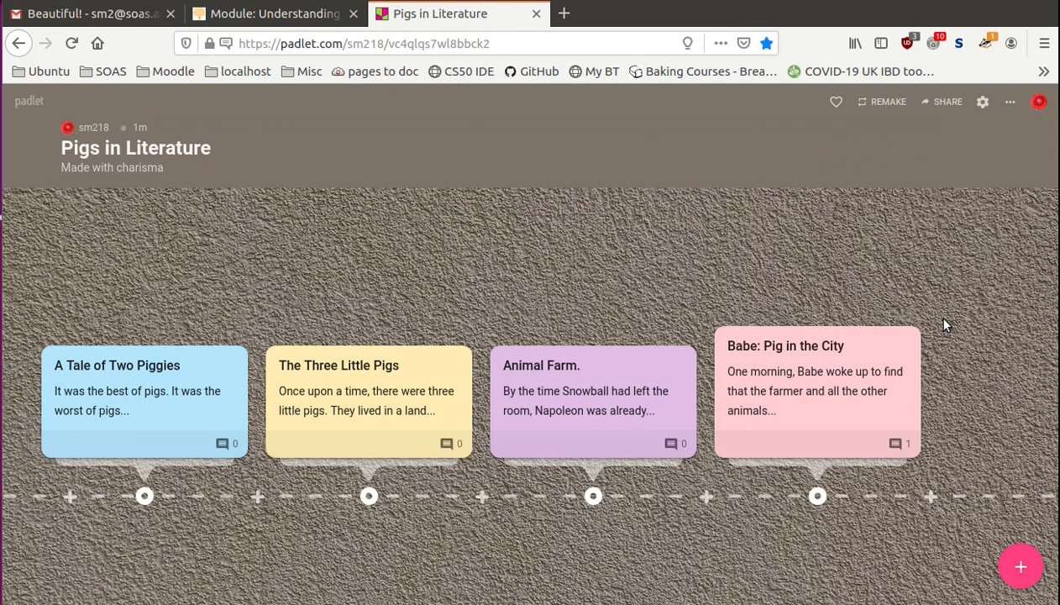
click(946, 107)
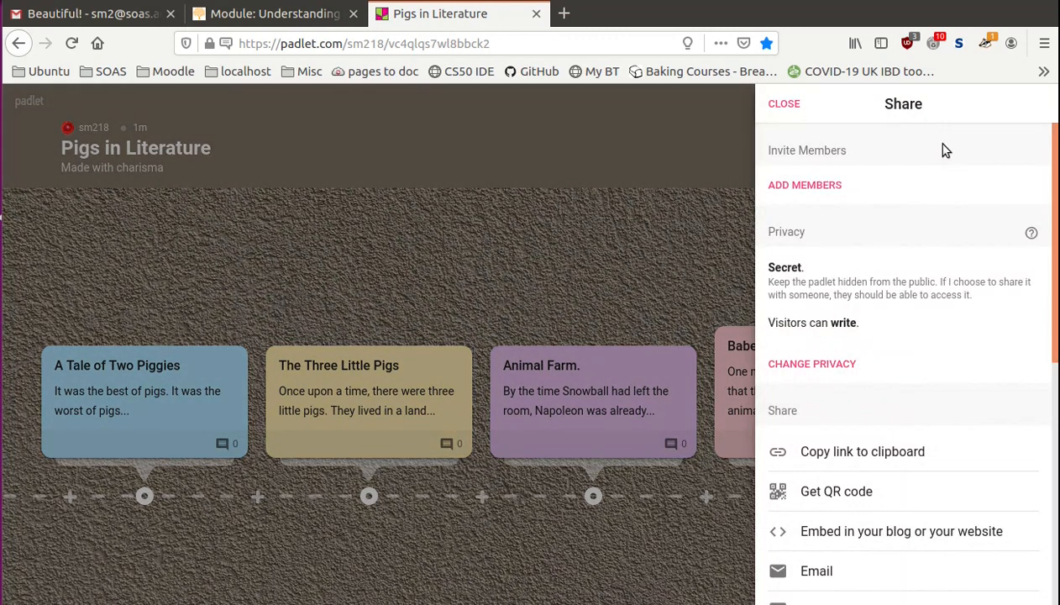
click(892, 543)
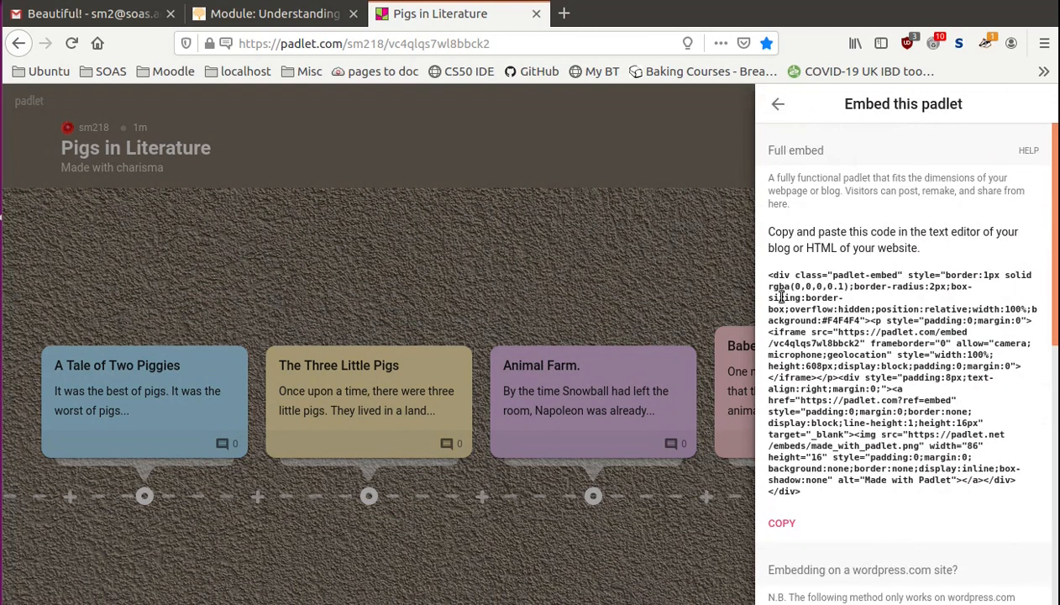
drag(766, 277, 822, 501)
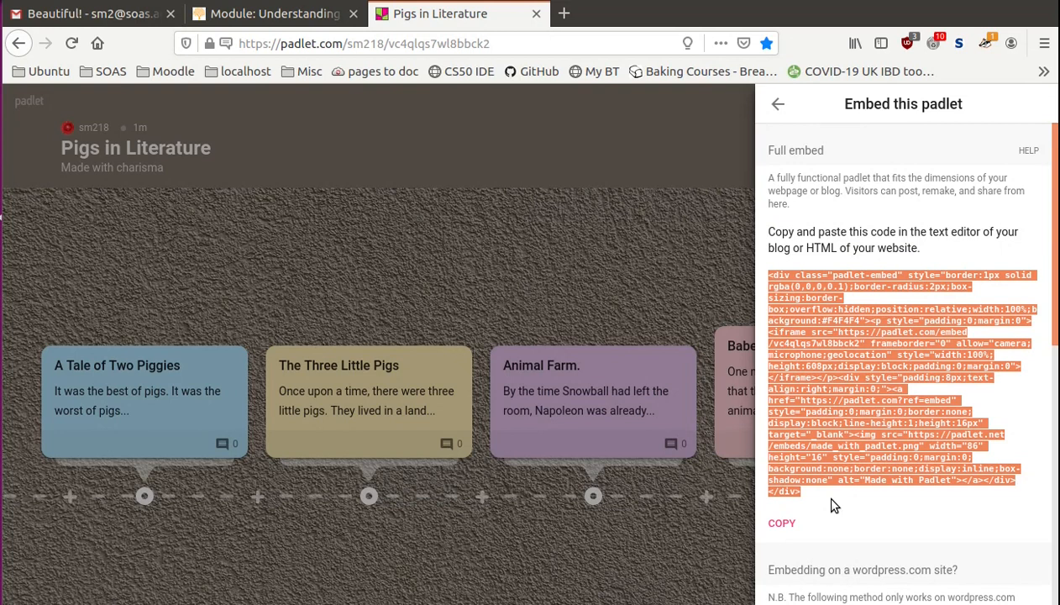
click(825, 502)
click(787, 526)
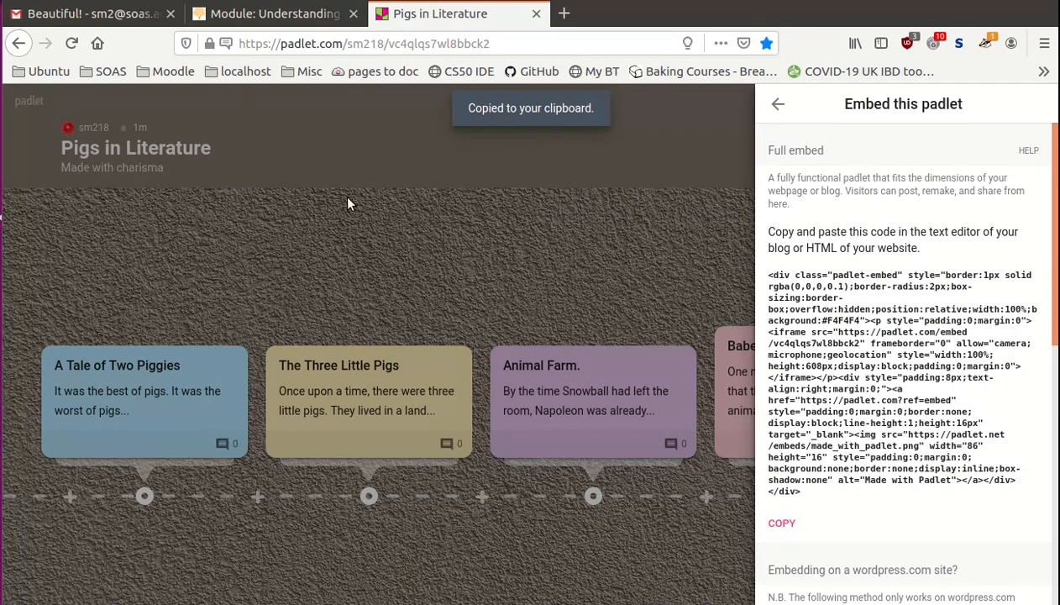
- Return to the Moodle module page and open the Week 6 Term 1 section for editing
click(257, 15)
scroll(322, 352, down, 10)
scroll(323, 352, down, 12)
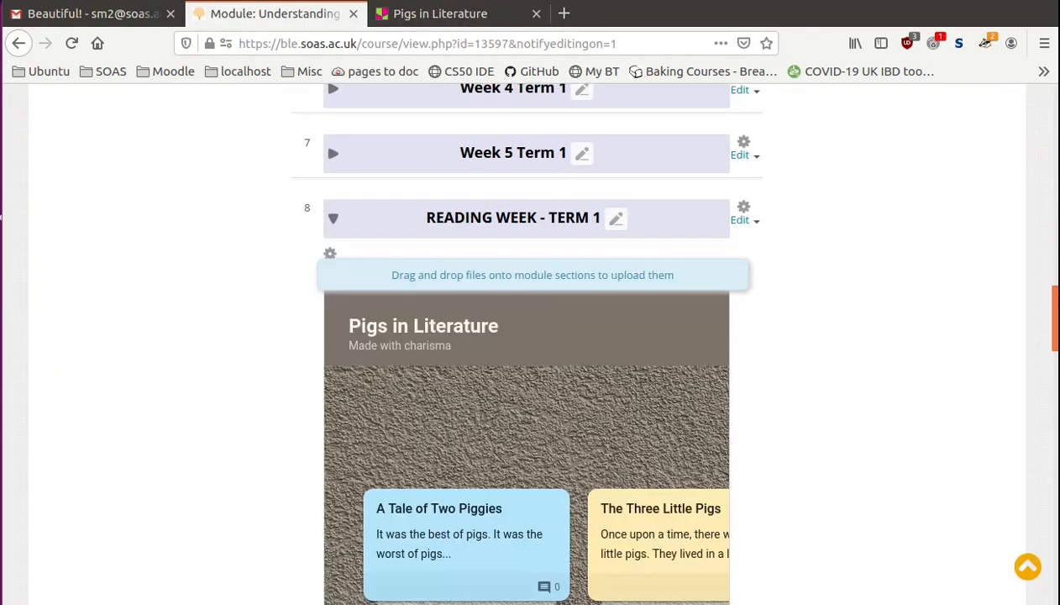
scroll(1055, 417, down, 5)
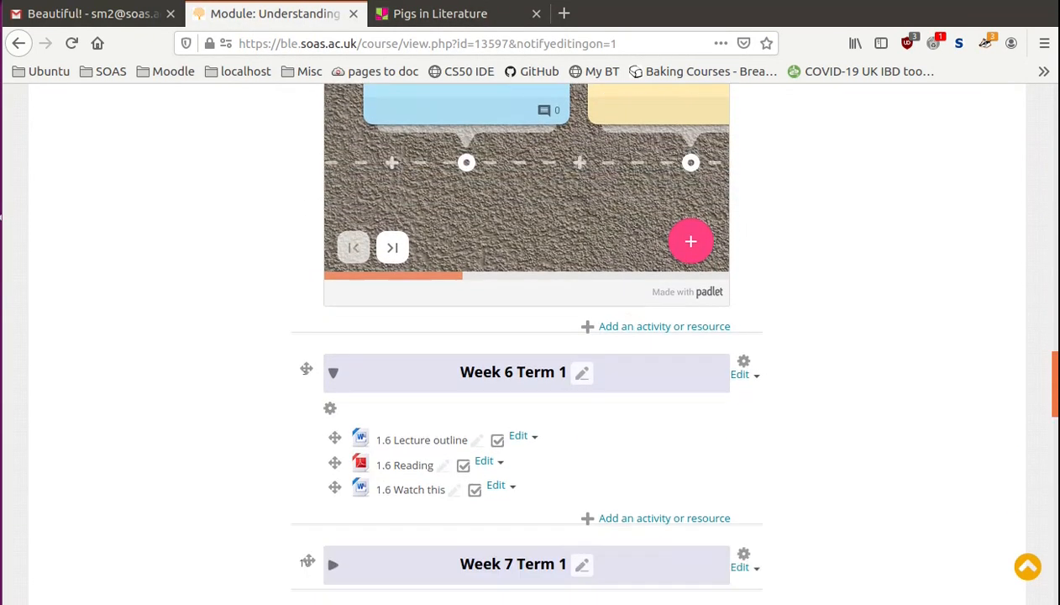
drag(1056, 418, 1055, 421)
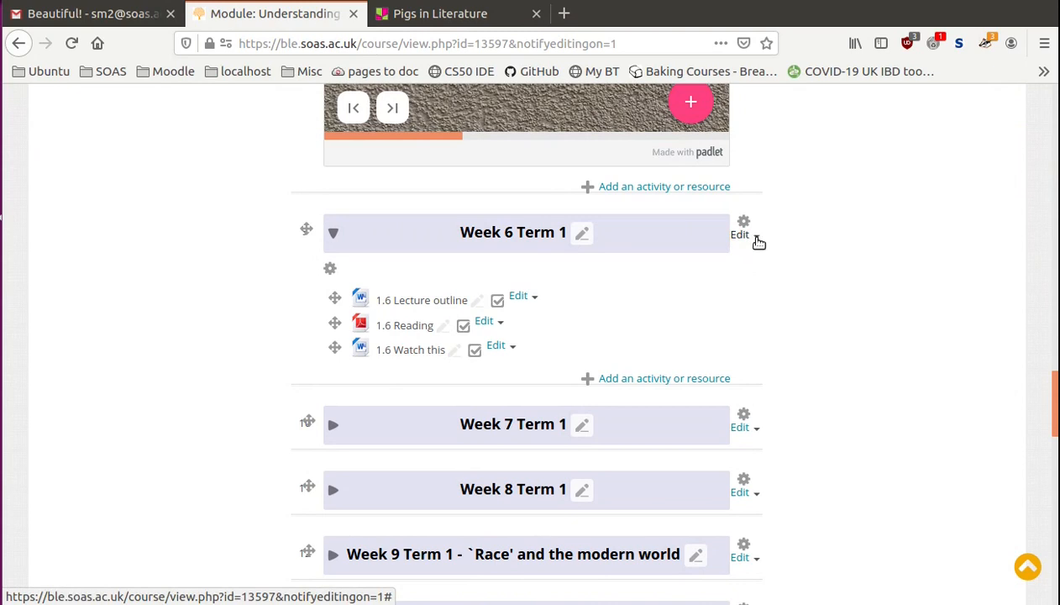
click(759, 242)
click(764, 254)
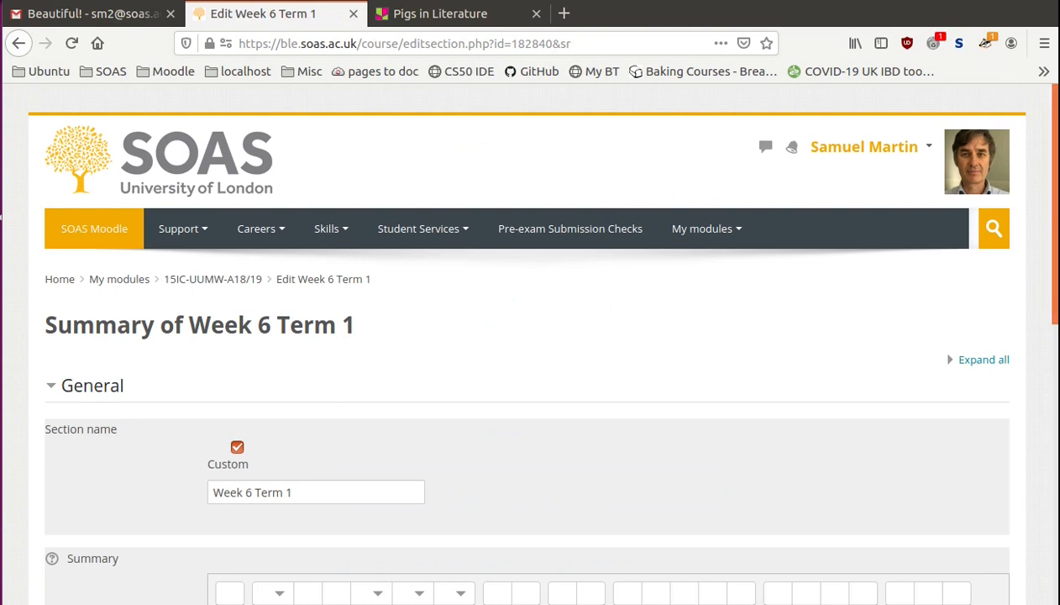
- Replace the HTML source of the section summary with the copied padlet embed code, and return to the visual editor view
drag(1055, 210, 1055, 232)
scroll(374, 395, down, 5)
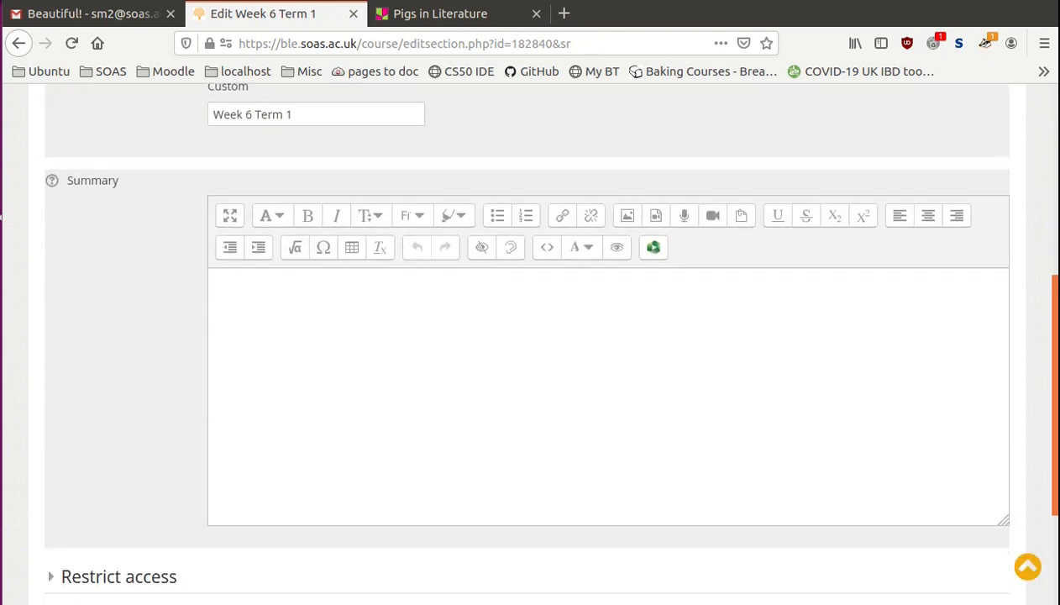
click(549, 256)
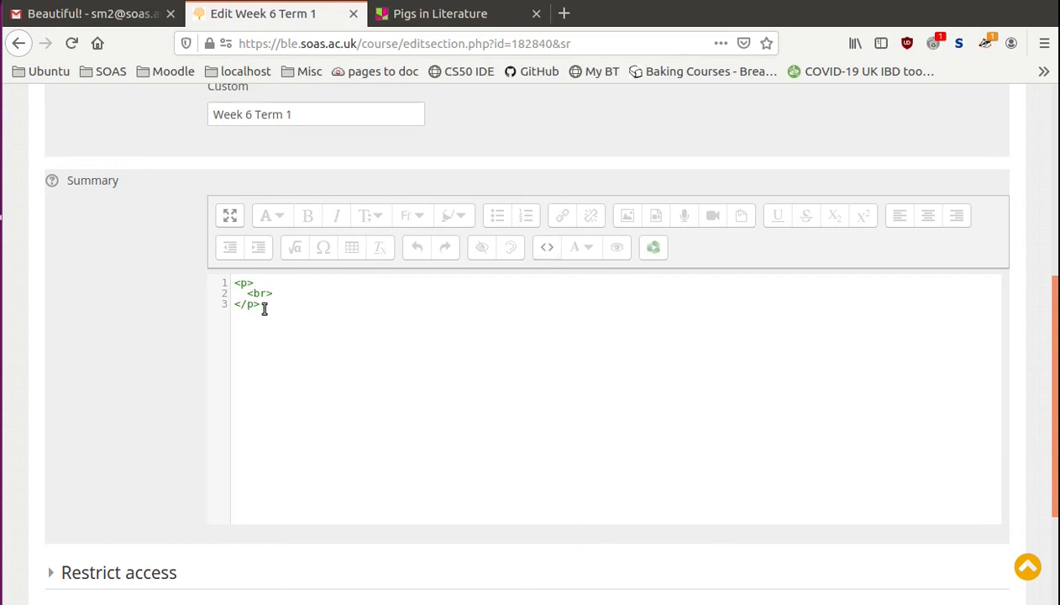
drag(264, 309, 233, 286)
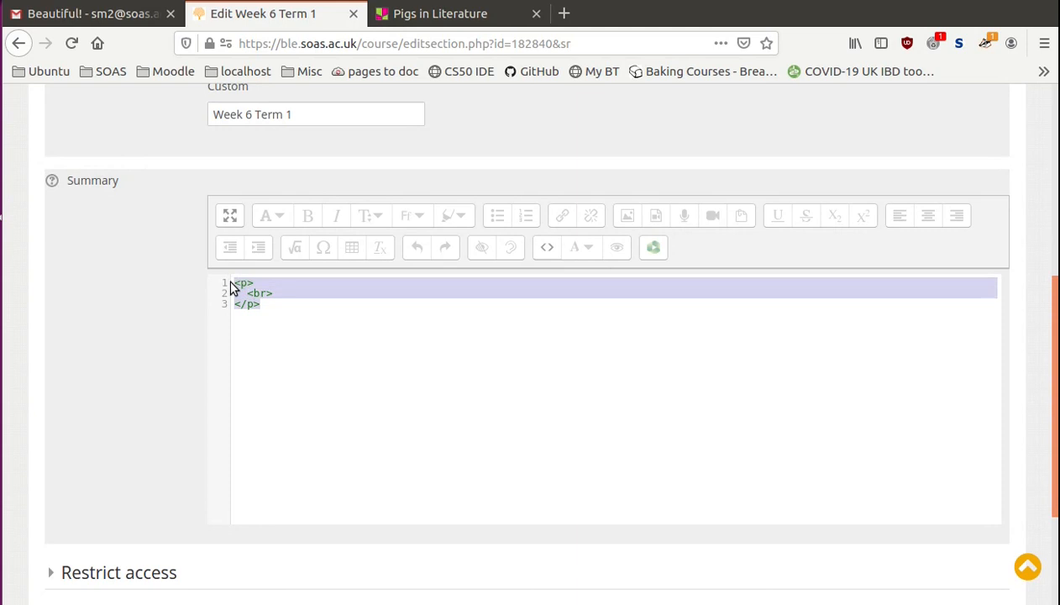
key(BackSpace)
right_click(242, 287)
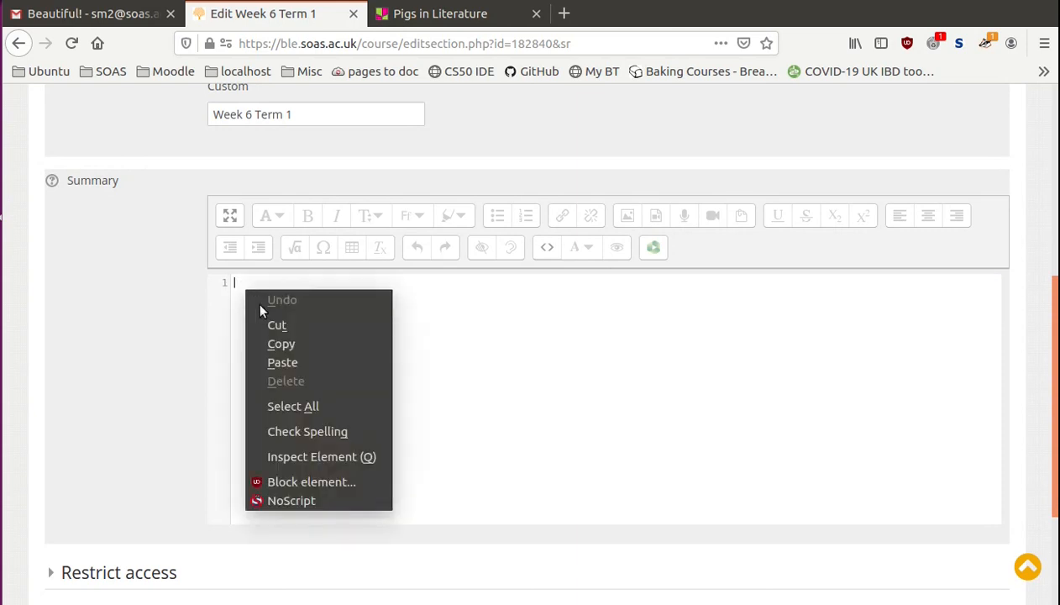
click(282, 363)
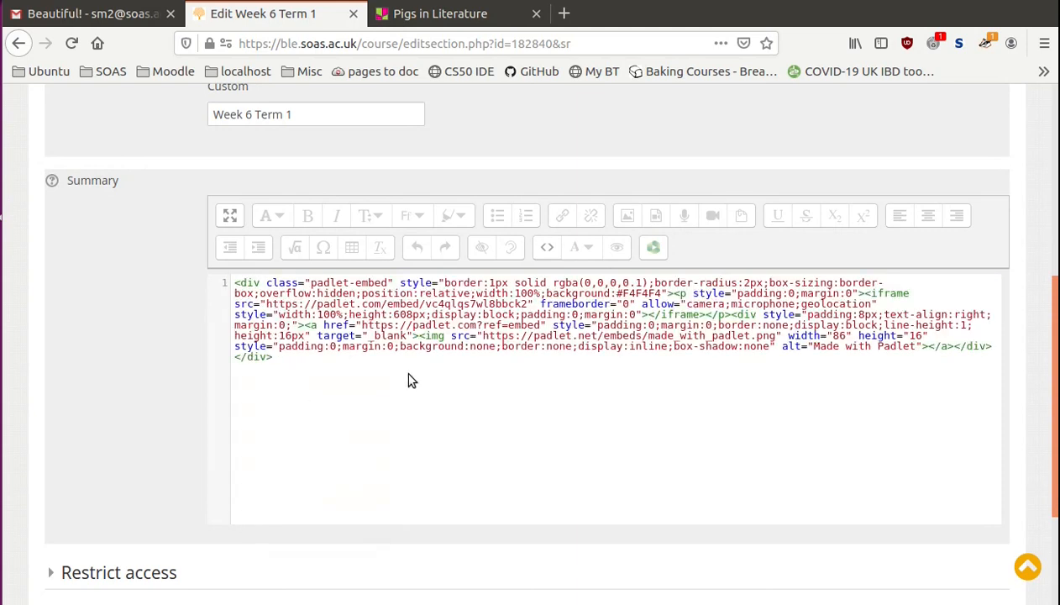
click(549, 252)
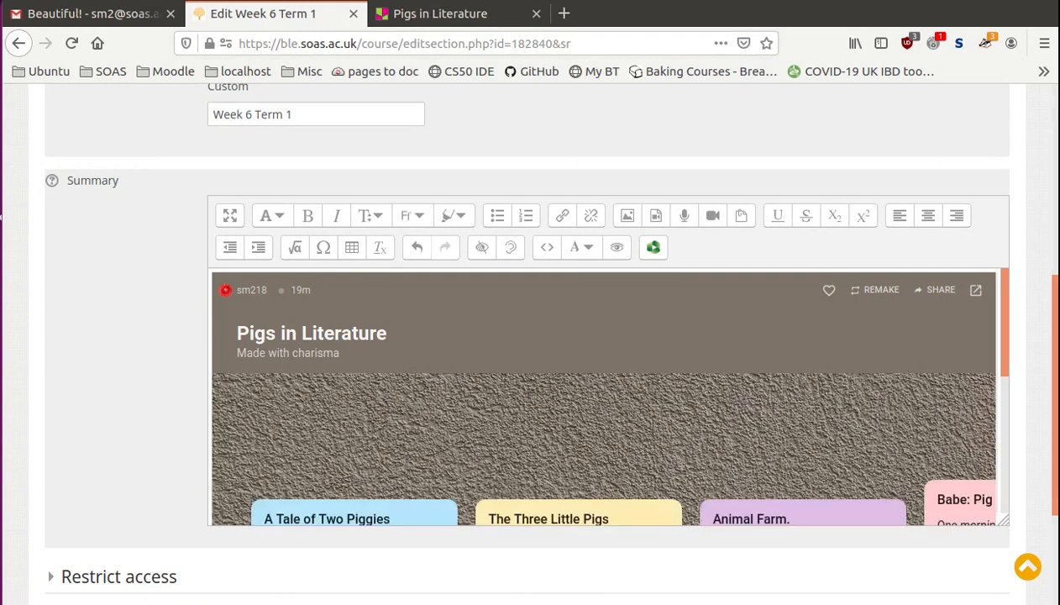
- Save the Week 6 Term 1 section changes and check the embedded padlet on the module page
scroll(1005, 277, down, 5)
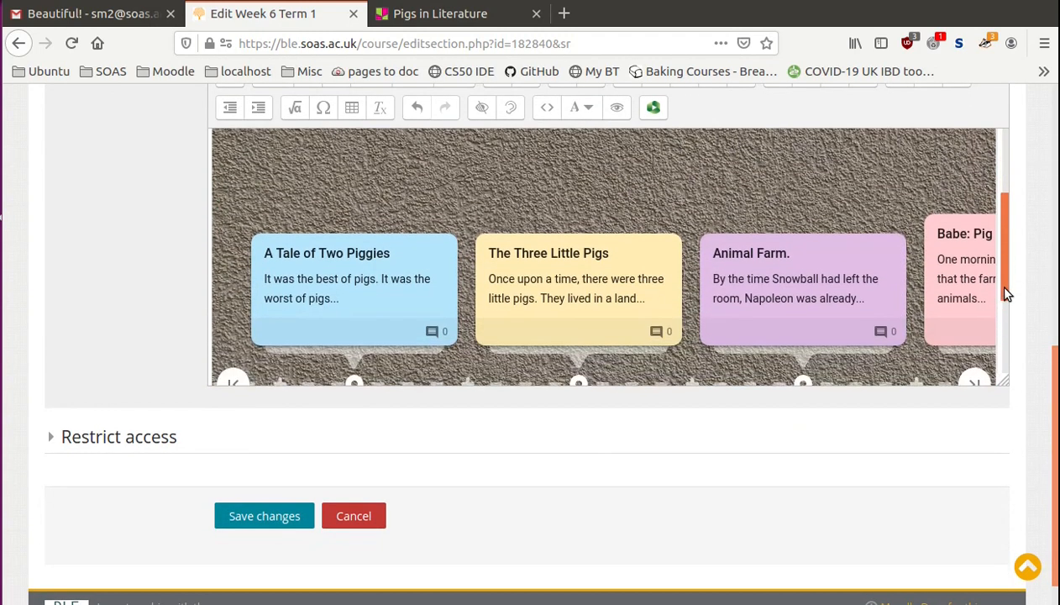
scroll(1006, 294, down, 3)
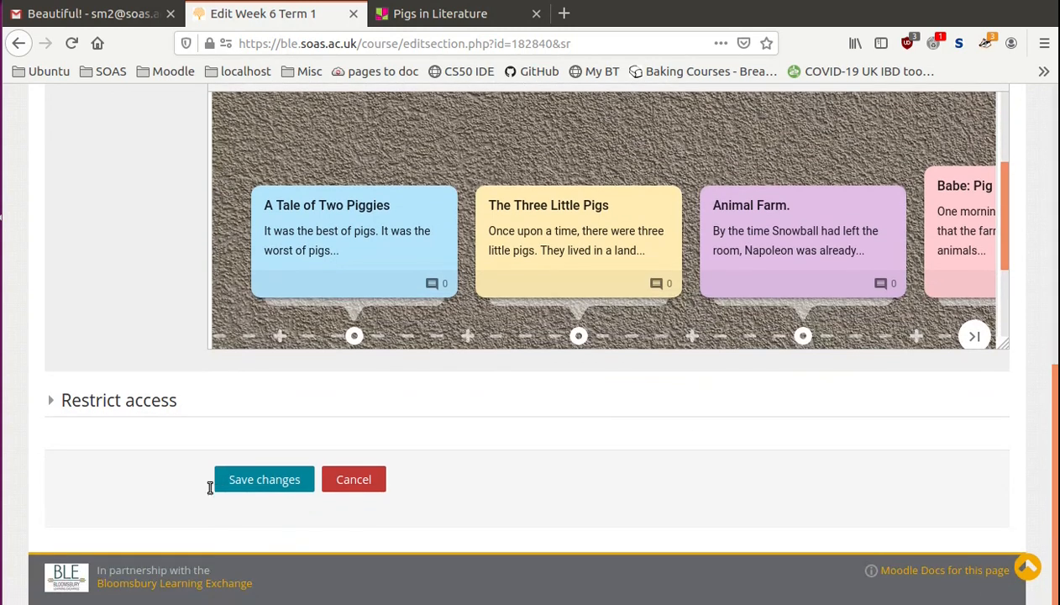
click(243, 483)
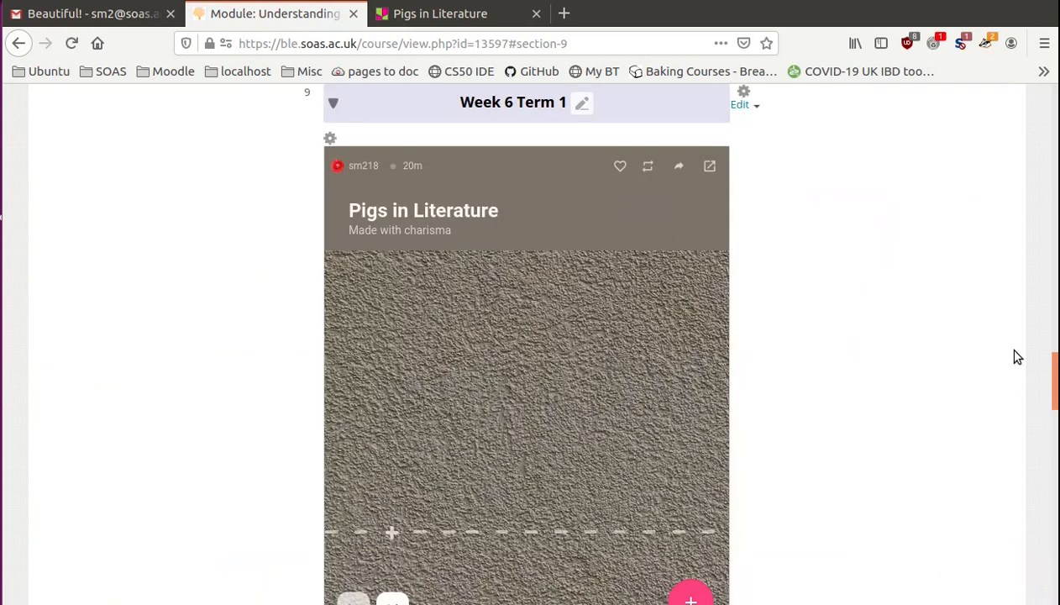
scroll(1056, 381, down, 3)
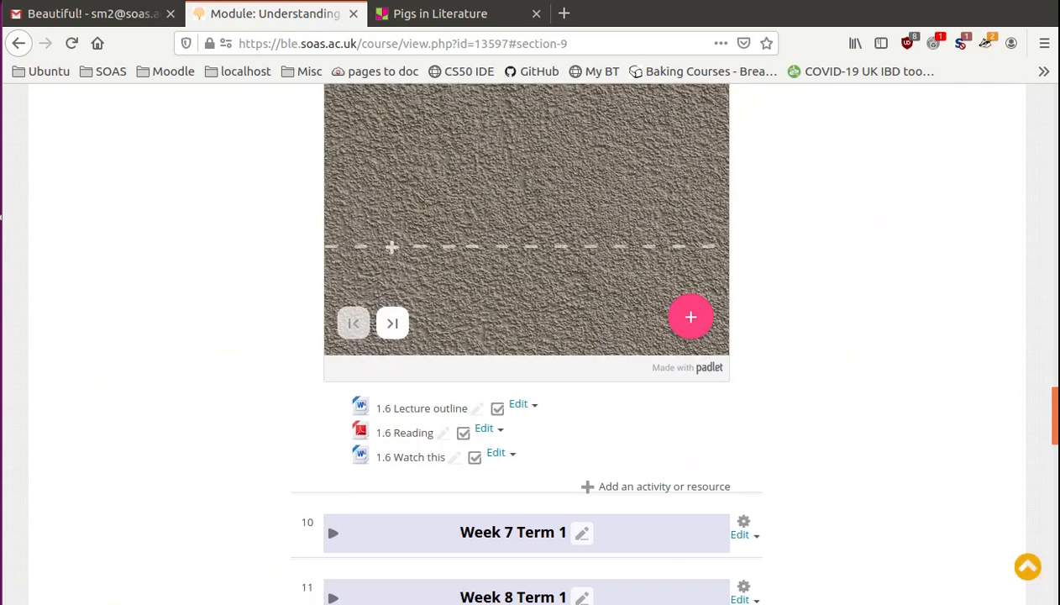
scroll(1056, 380, up, 1)
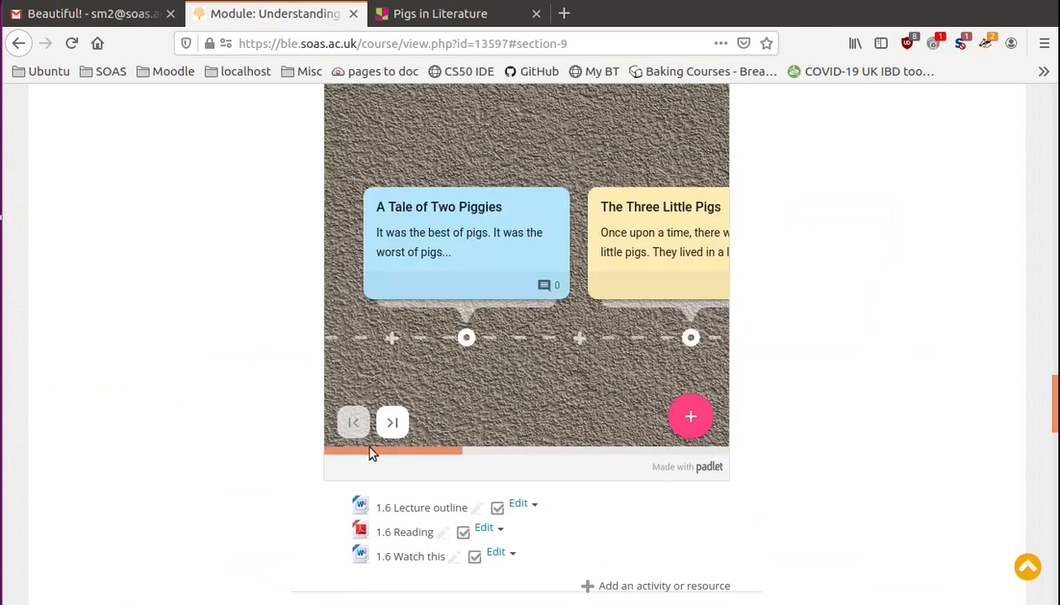
- Add a post titled "Pigs in space" after Babe: Pig in the City on the embedded padlet timeline
drag(378, 452, 660, 461)
scroll(581, 458, up, 3)
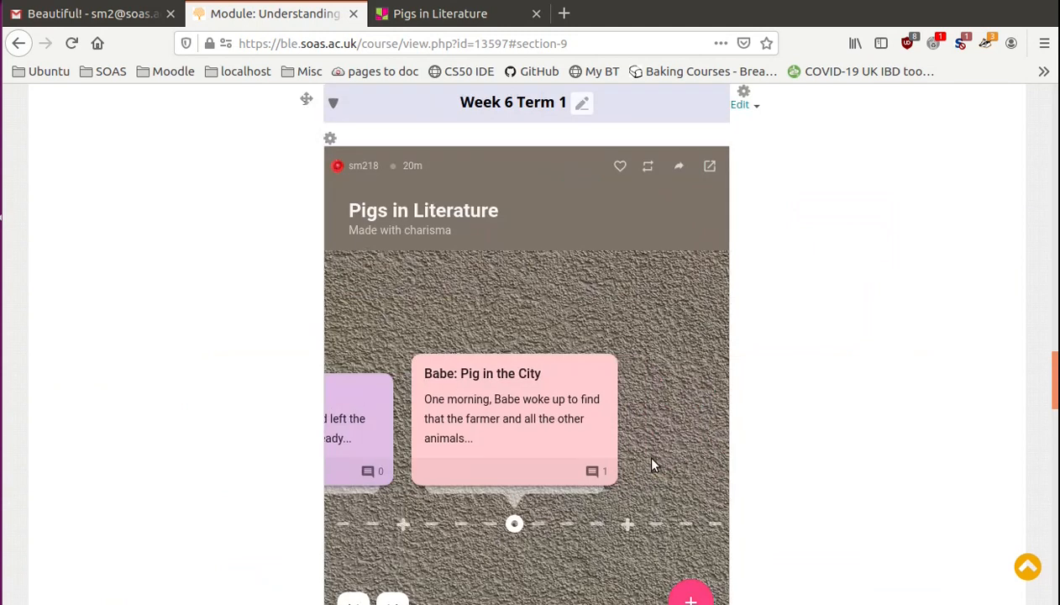
click(623, 521)
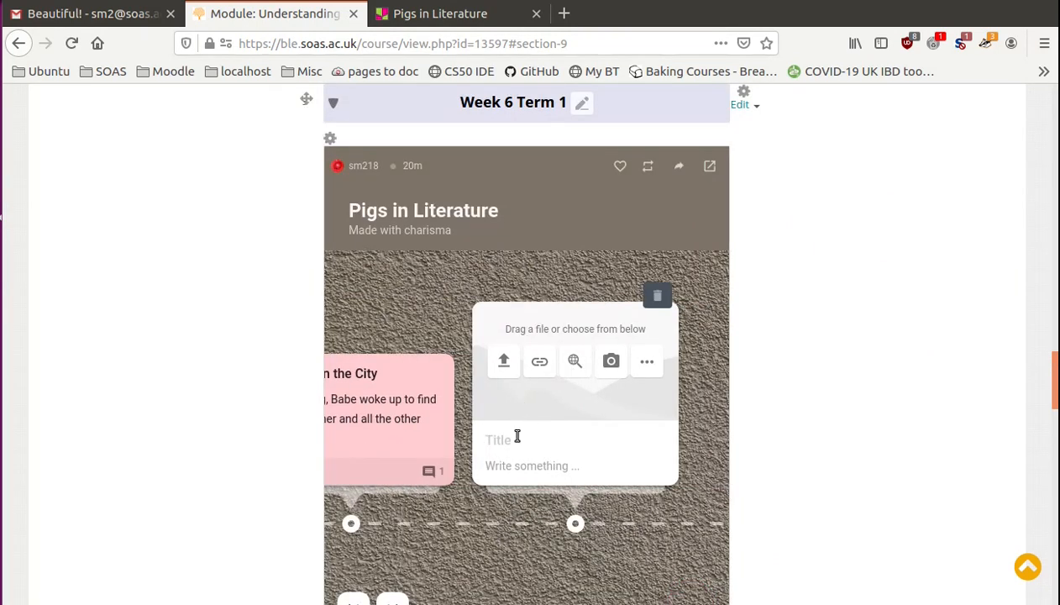
click(517, 437)
text(Pigs in space)
click(410, 311)
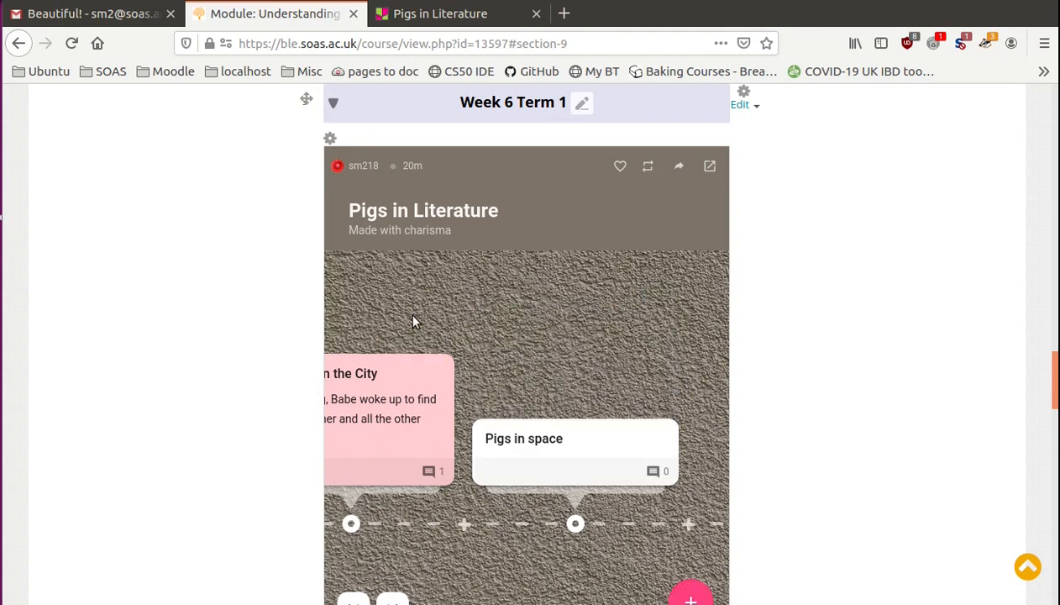
- Check the original padlet for the new post, and return to the Week 6 Term 1 section in Moodle
click(424, 15)
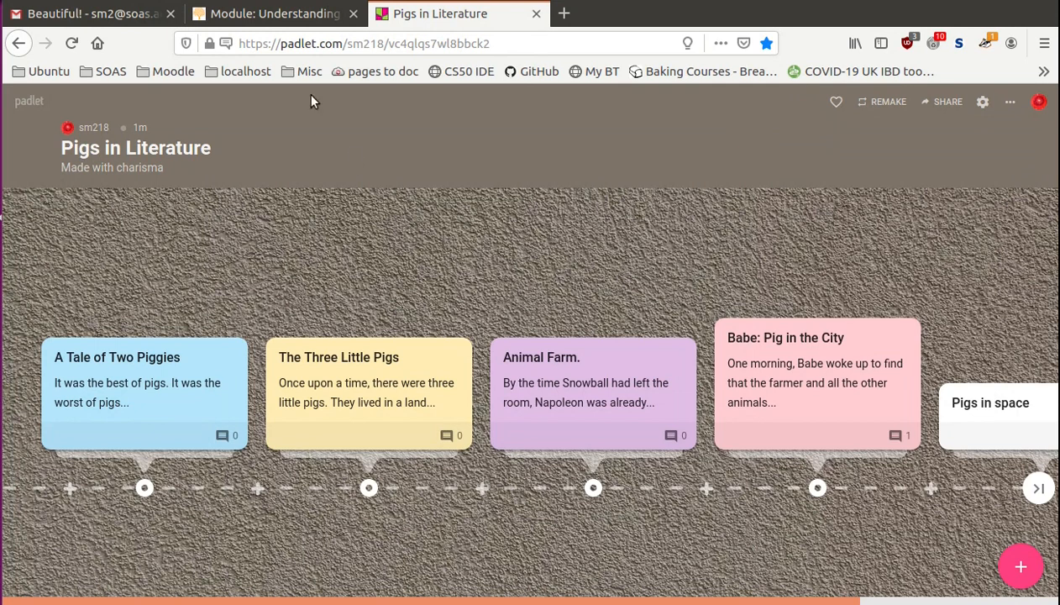
click(279, 15)
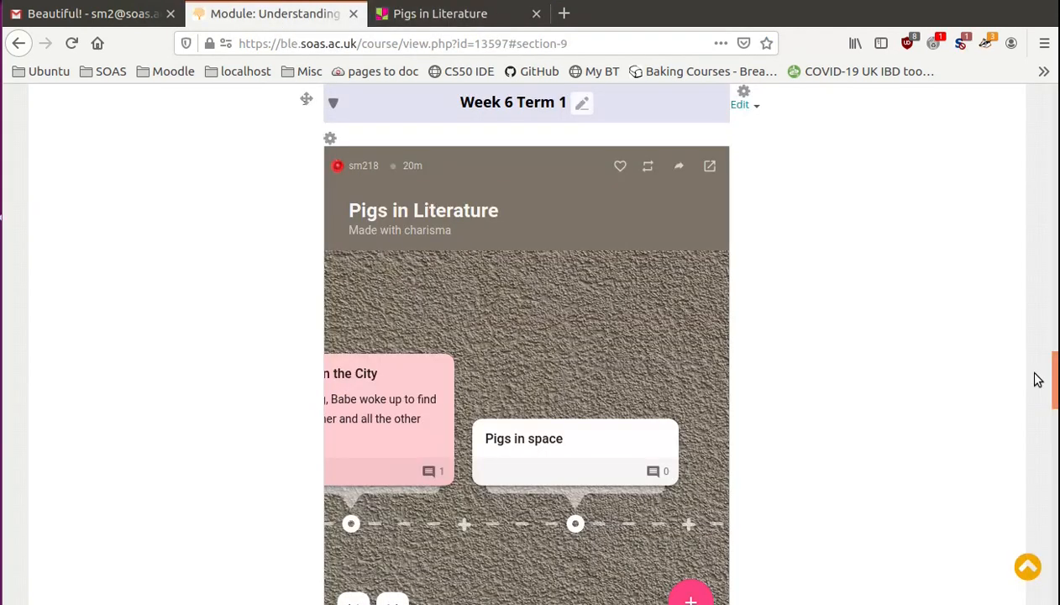
scroll(1056, 424, down, 5)
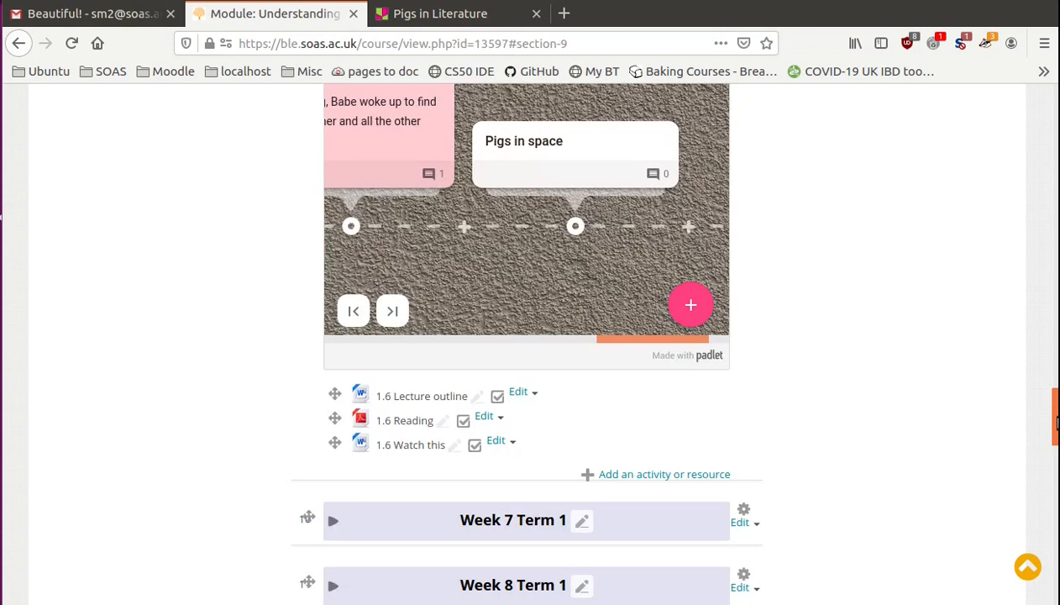
- Expand the Week 7 Term 1 section and start adding a Label resource to it
scroll(1056, 424, up, 3)
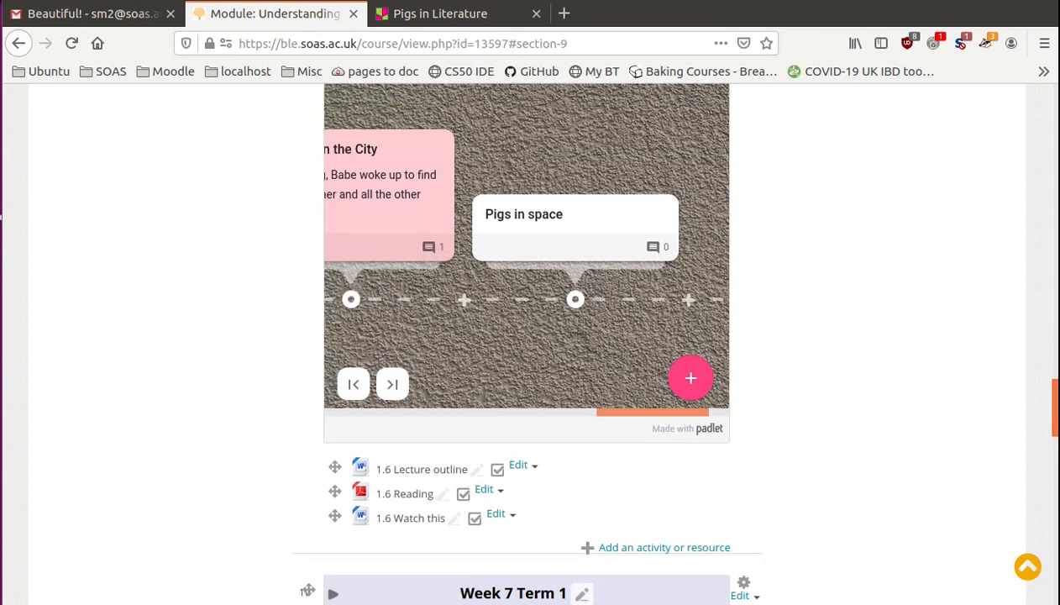
scroll(950, 407, up, 3)
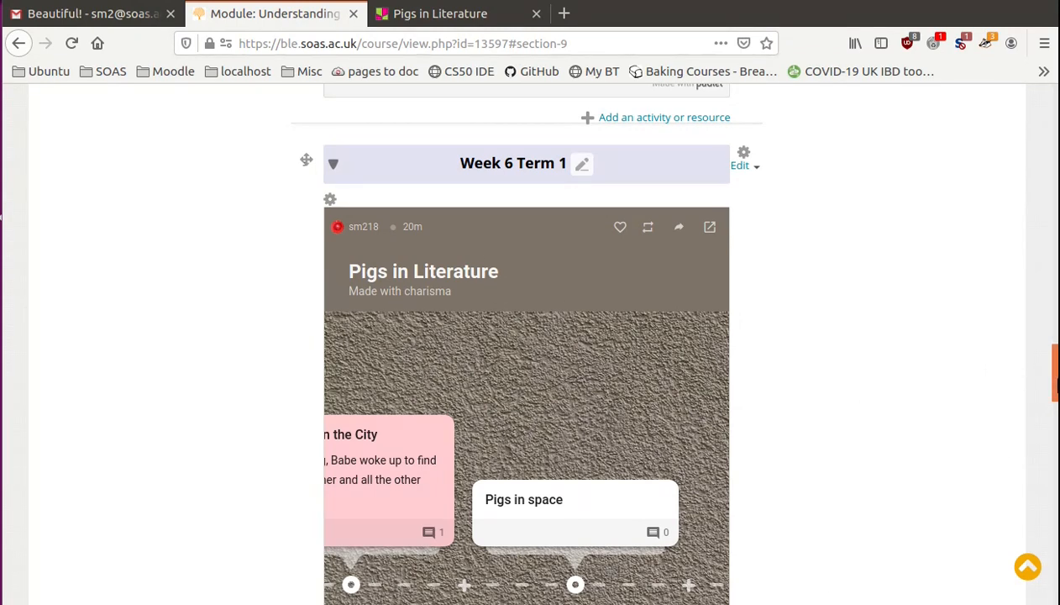
scroll(1054, 371, down, 5)
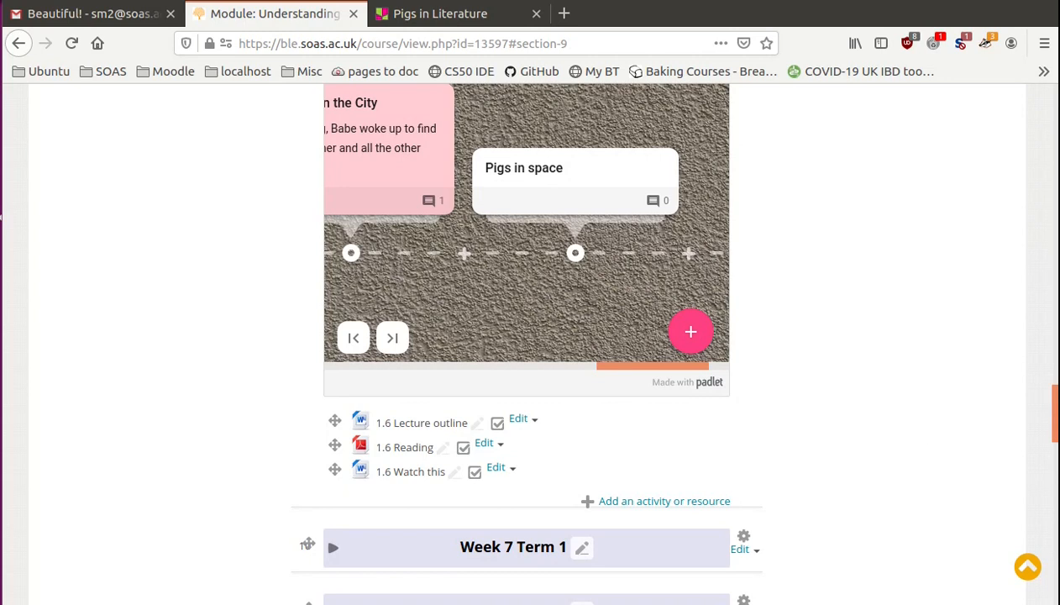
scroll(529, 336, down, 3)
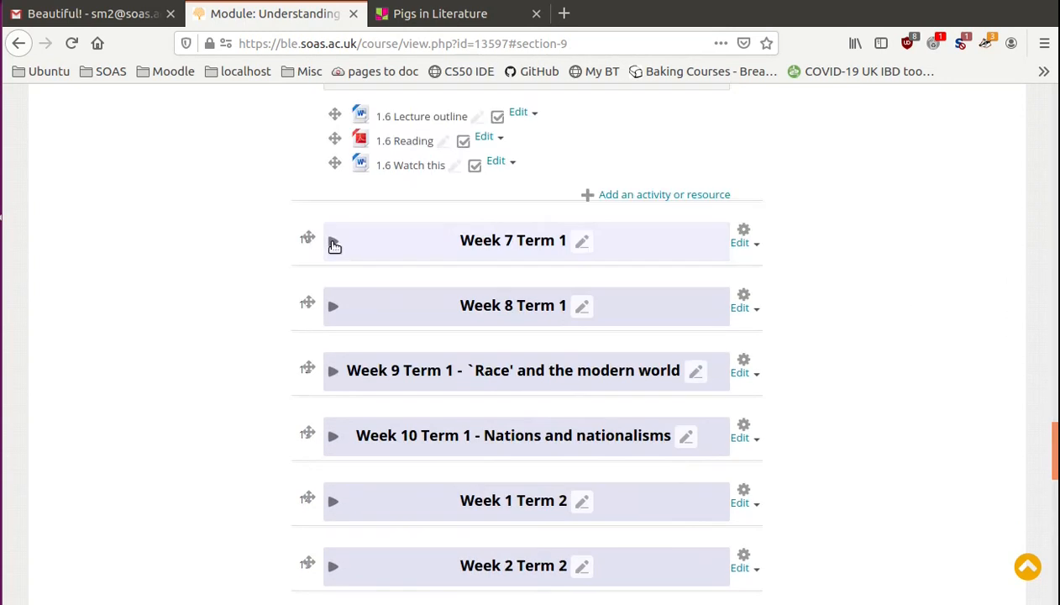
click(332, 243)
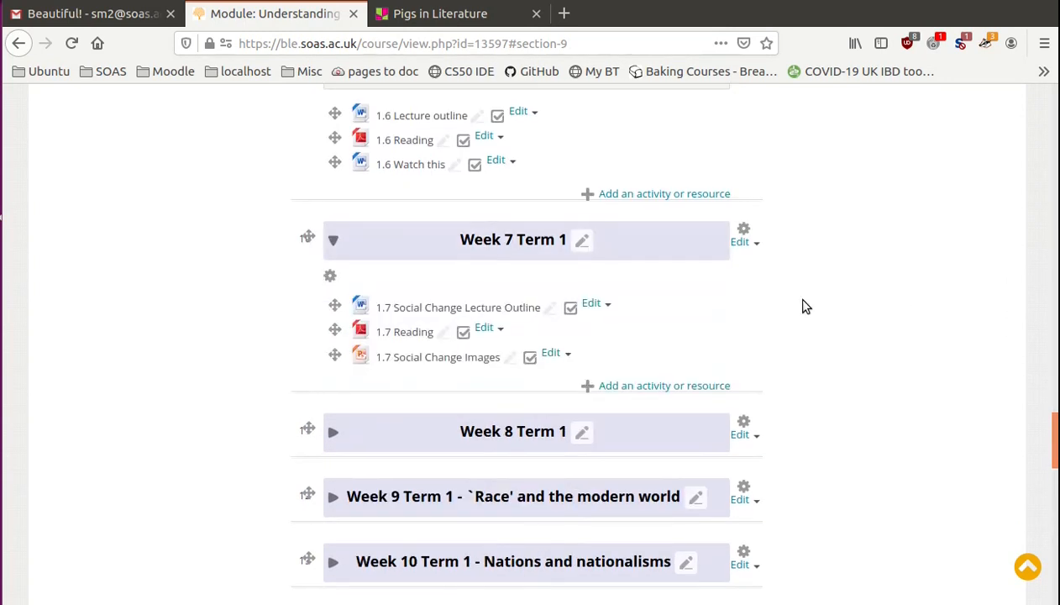
scroll(805, 305, down, 2)
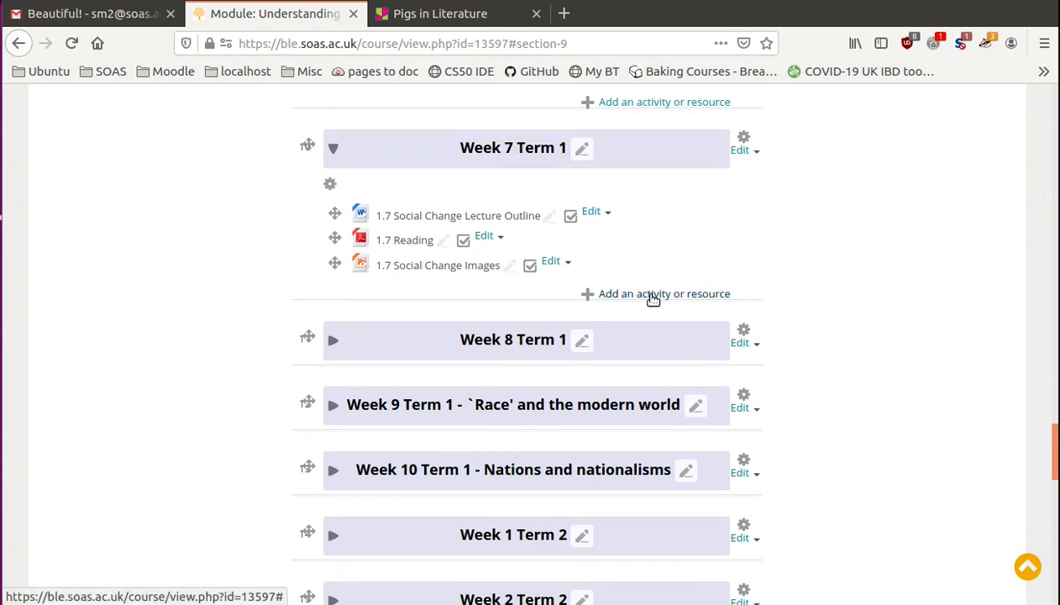
click(653, 295)
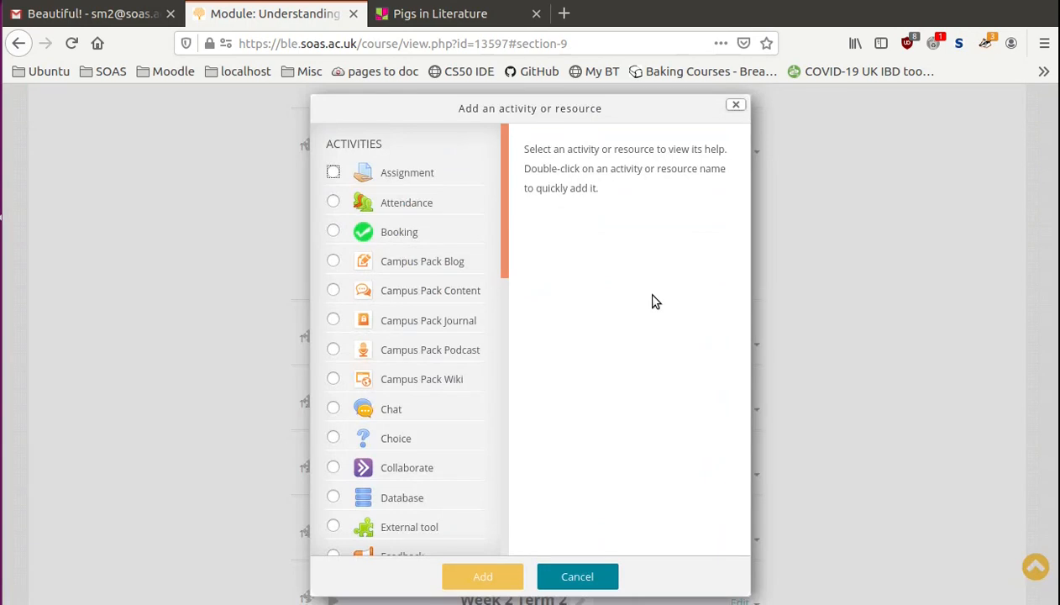
scroll(499, 268, down, 2)
drag(499, 269, 518, 486)
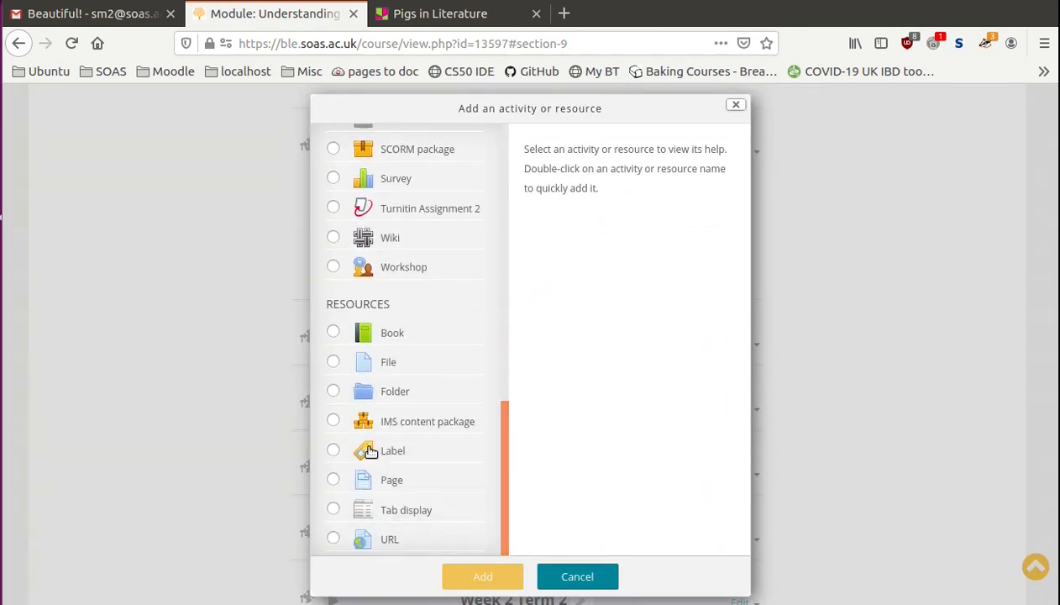
click(334, 450)
click(504, 575)
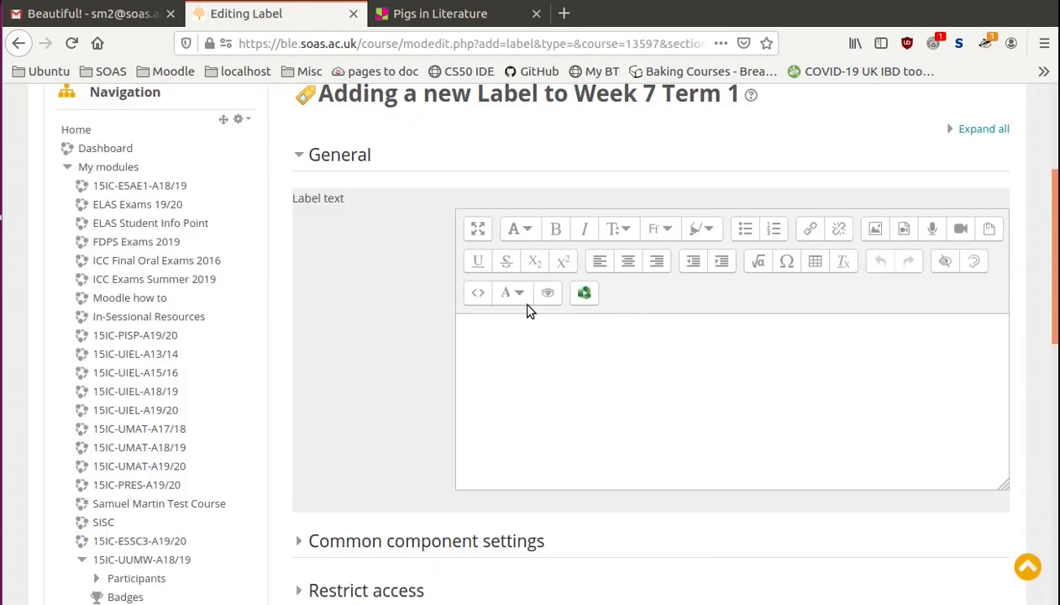
- Clear the label text's HTML source and paste the copied padlet embed code into it
click(477, 293)
key(ctrl+a)
key(BackSpace)
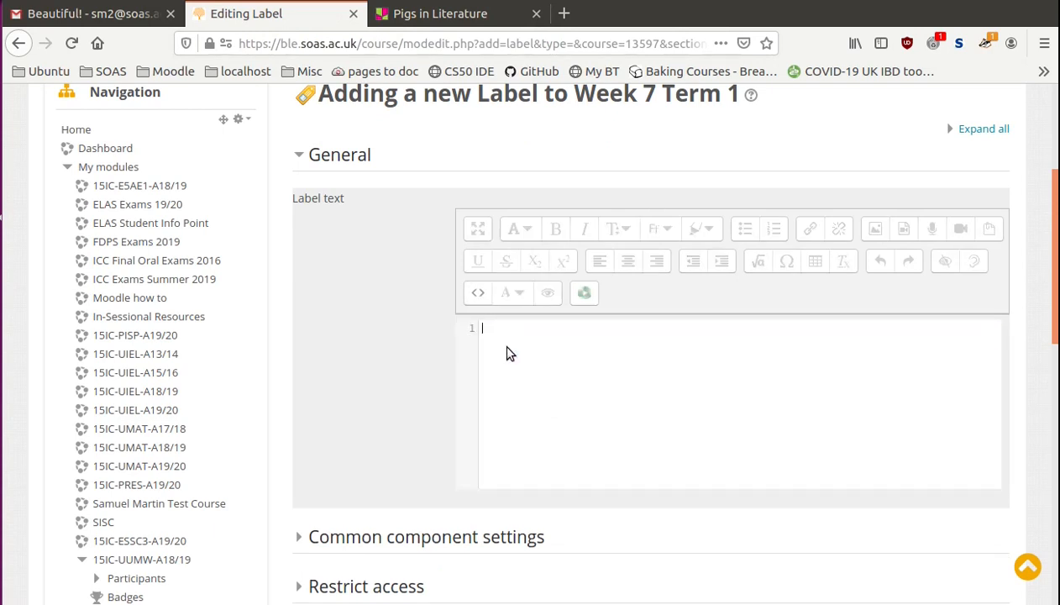
right_click(508, 348)
click(547, 421)
- Add a group restriction limiting the label to Dummy Group, hiding it entirely from users who do not meet the condition
scroll(1055, 334, down, 5)
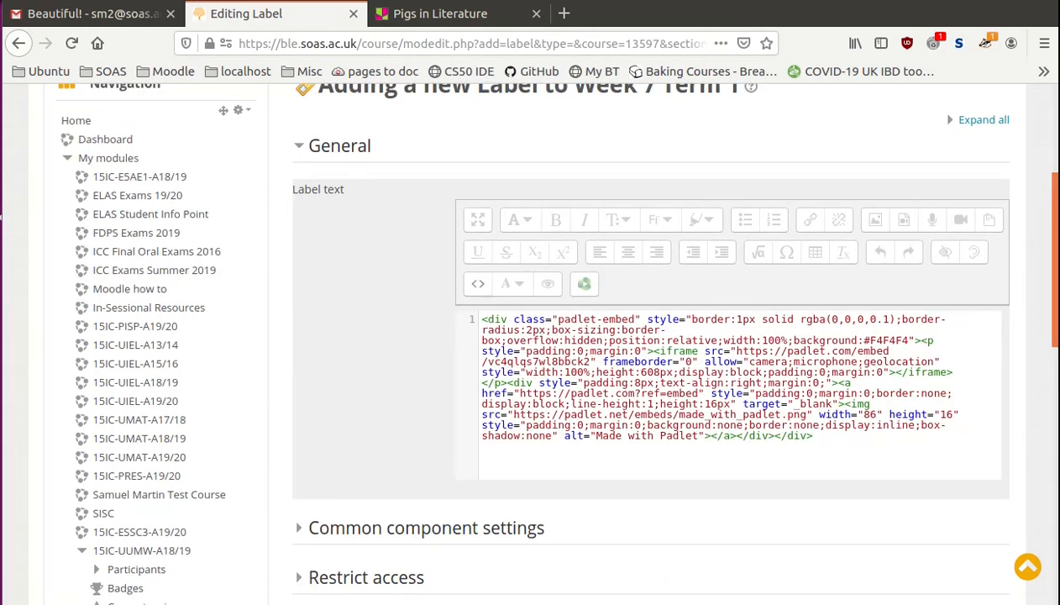
drag(1056, 466, 1037, 463)
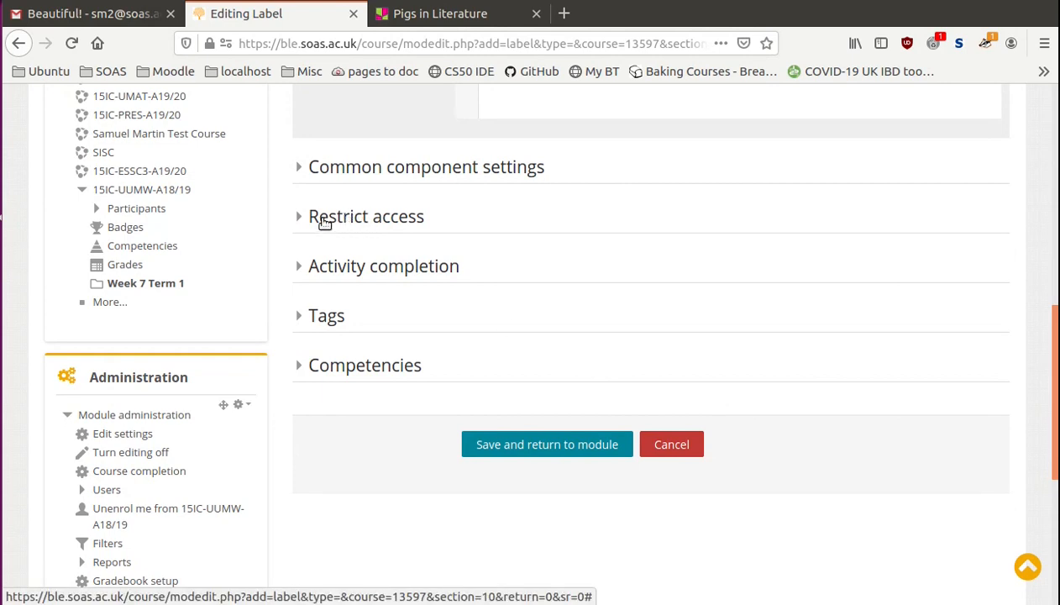
click(324, 222)
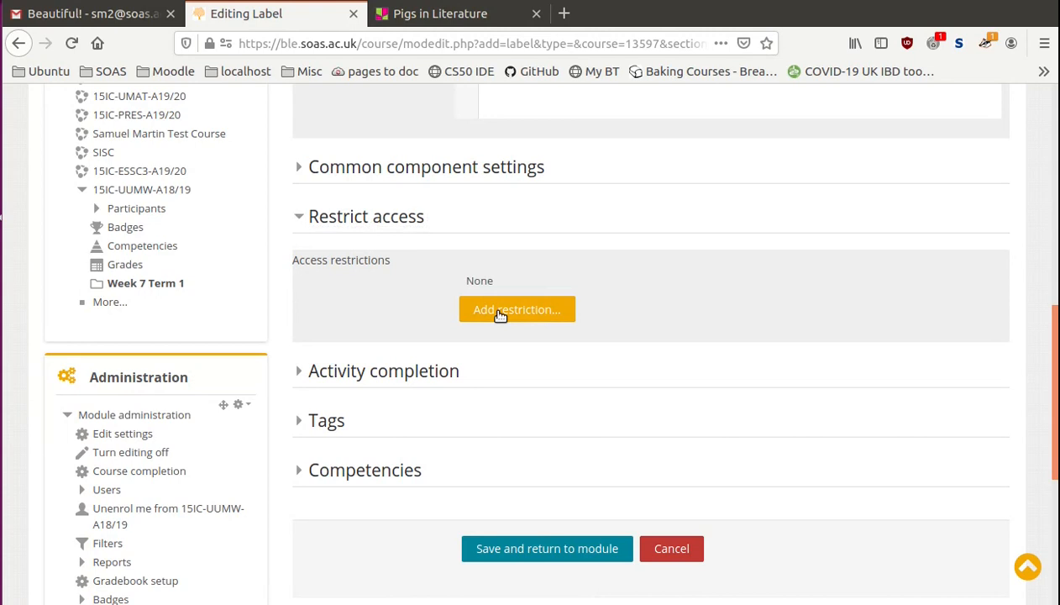
click(499, 311)
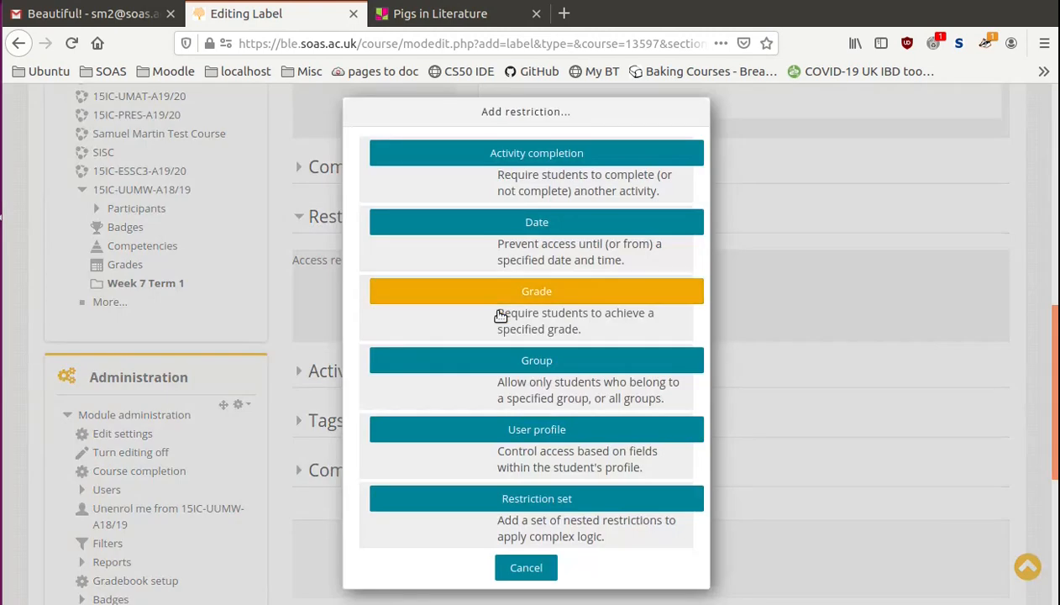
click(497, 366)
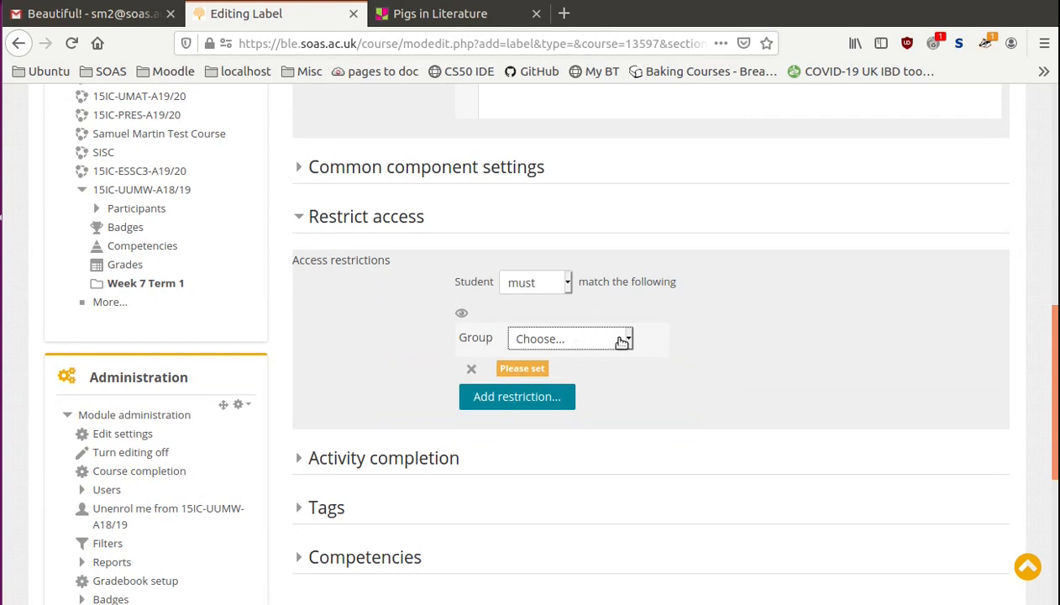
click(622, 339)
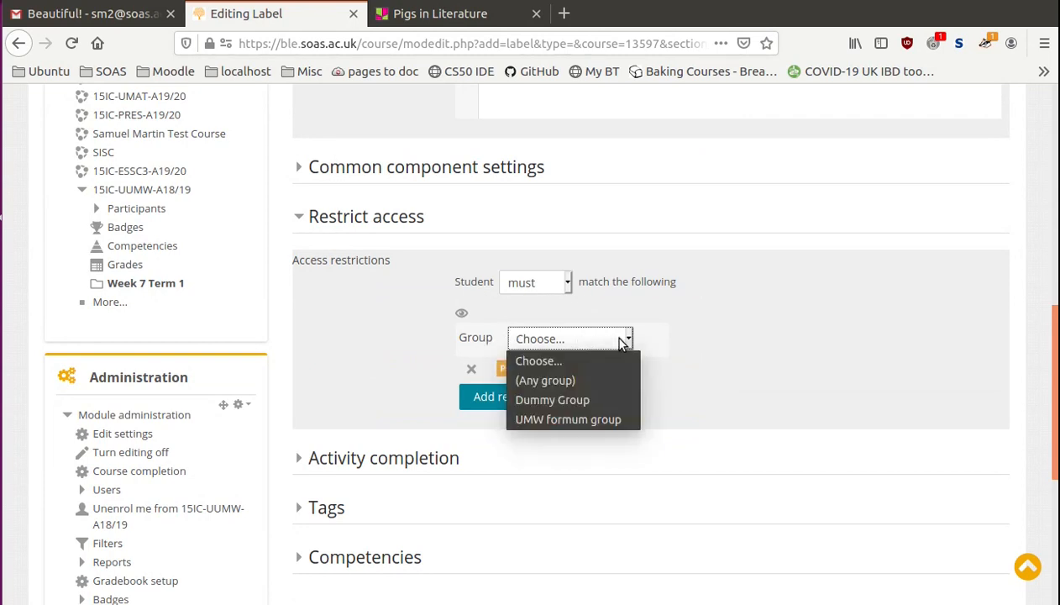
click(576, 402)
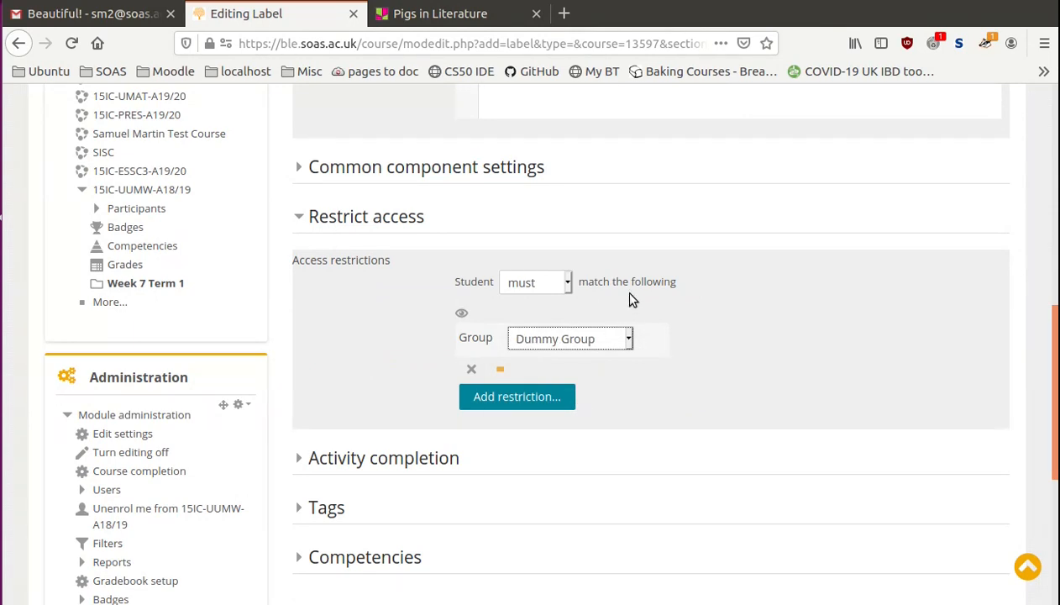
click(462, 314)
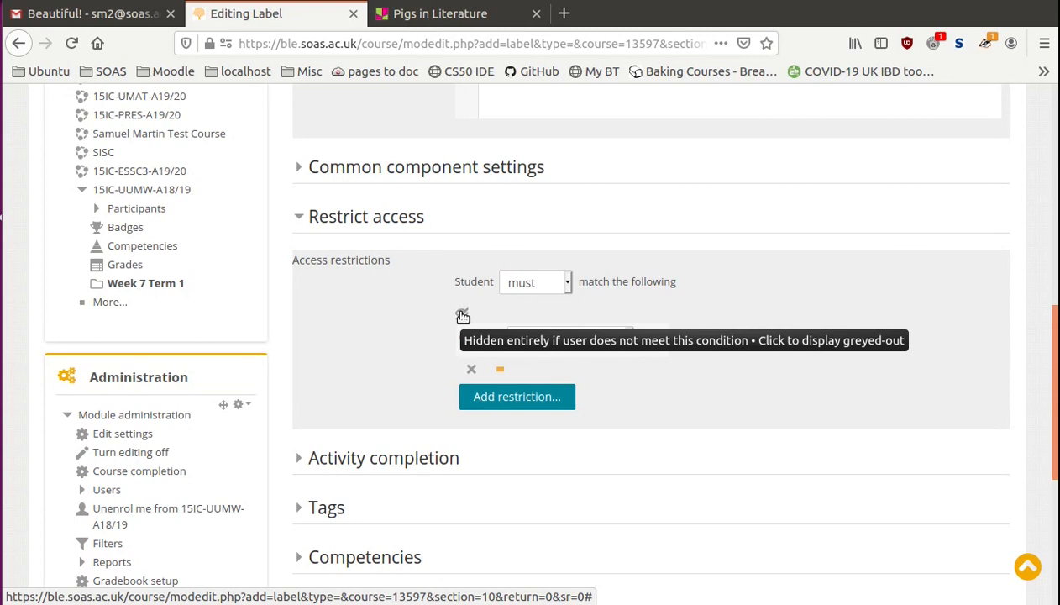
click(462, 315)
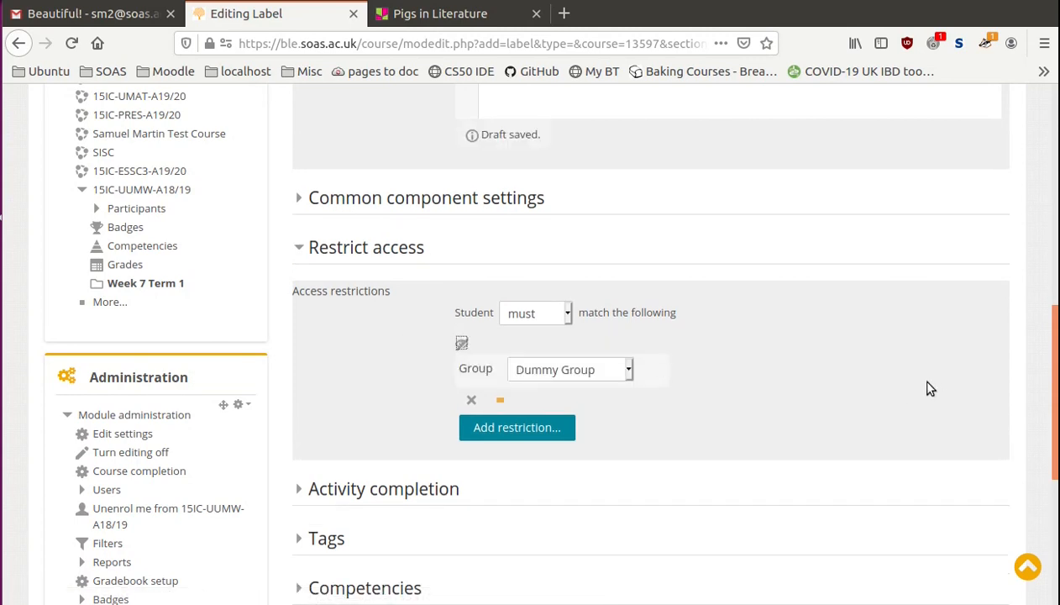
- Save the label, return to the module, and check the embedded padlet and its restriction notice in Week 7 Term 1
scroll(885, 371, down, 1)
scroll(885, 372, down, 1)
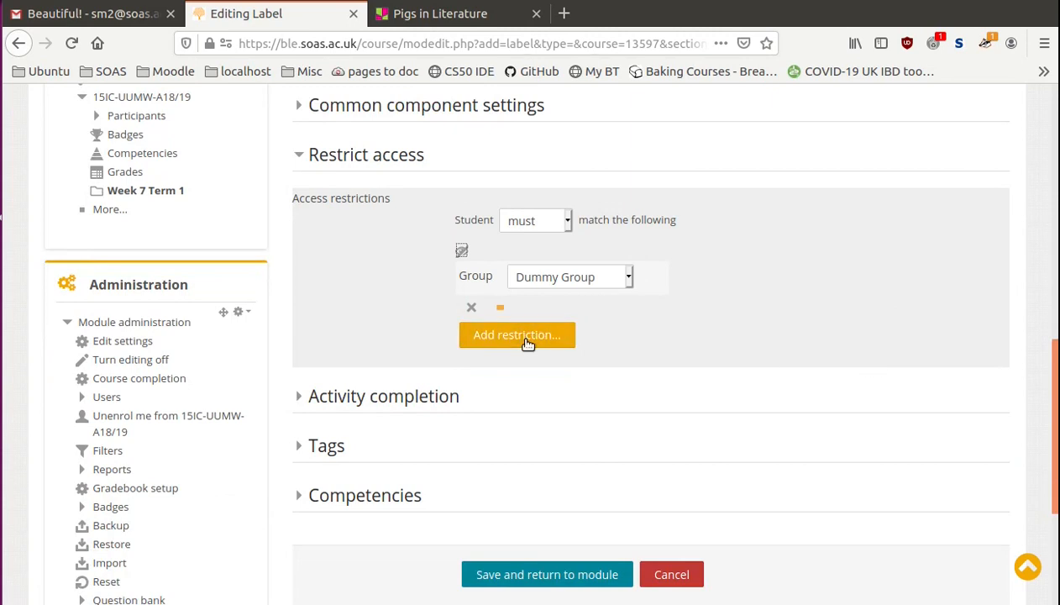
scroll(528, 344, down, 1)
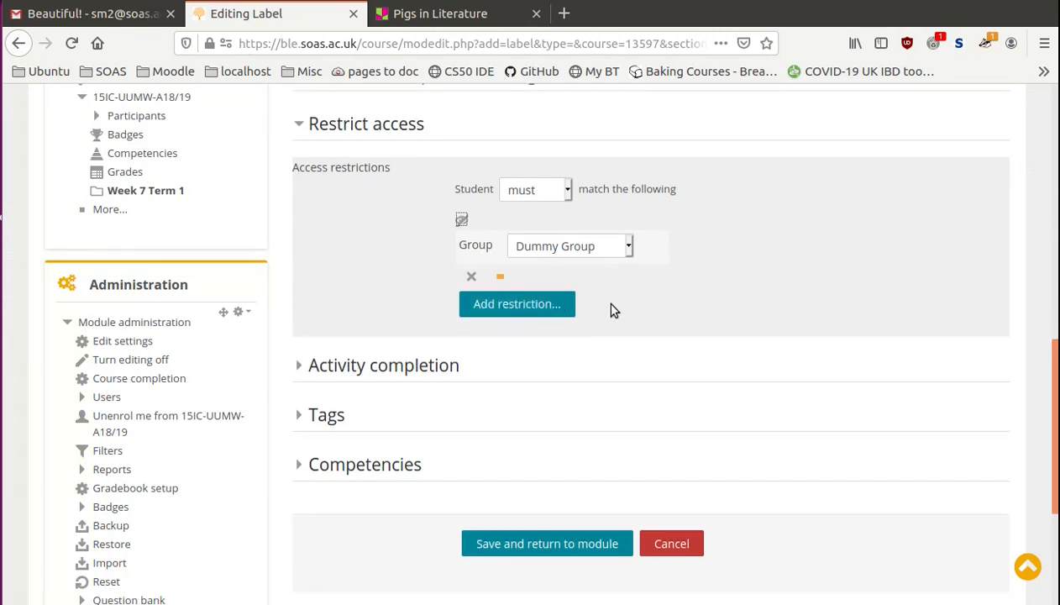
scroll(654, 300, down, 3)
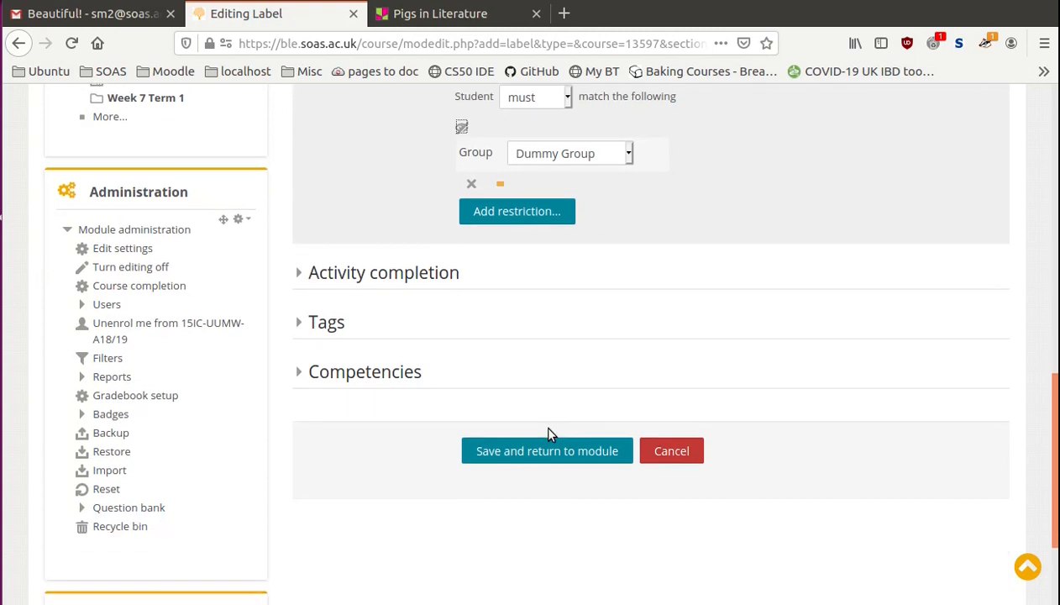
click(525, 452)
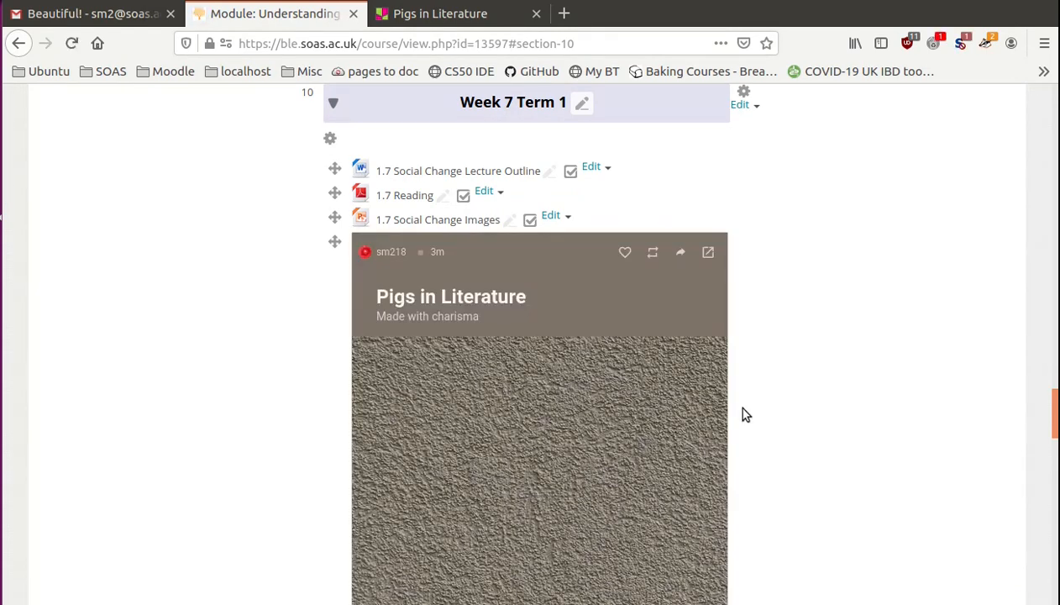
drag(1057, 413, 1057, 446)
scroll(743, 382, down, 5)
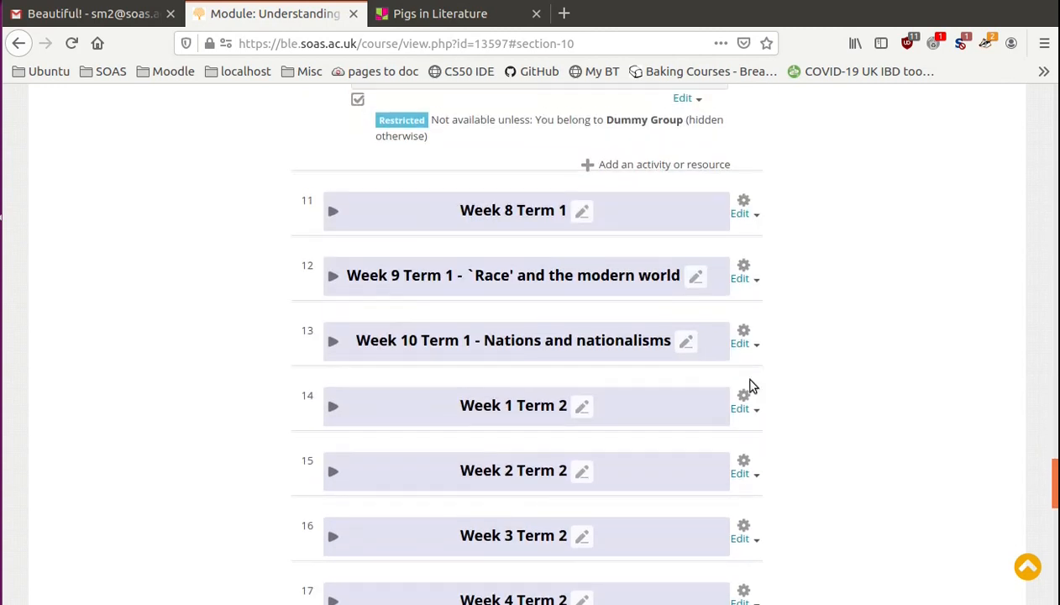
- Expand the Week 8 Term 1 section, and move the Week 7 Term 1 padlet label above 1.7 Social Change Lecture Outline
click(332, 210)
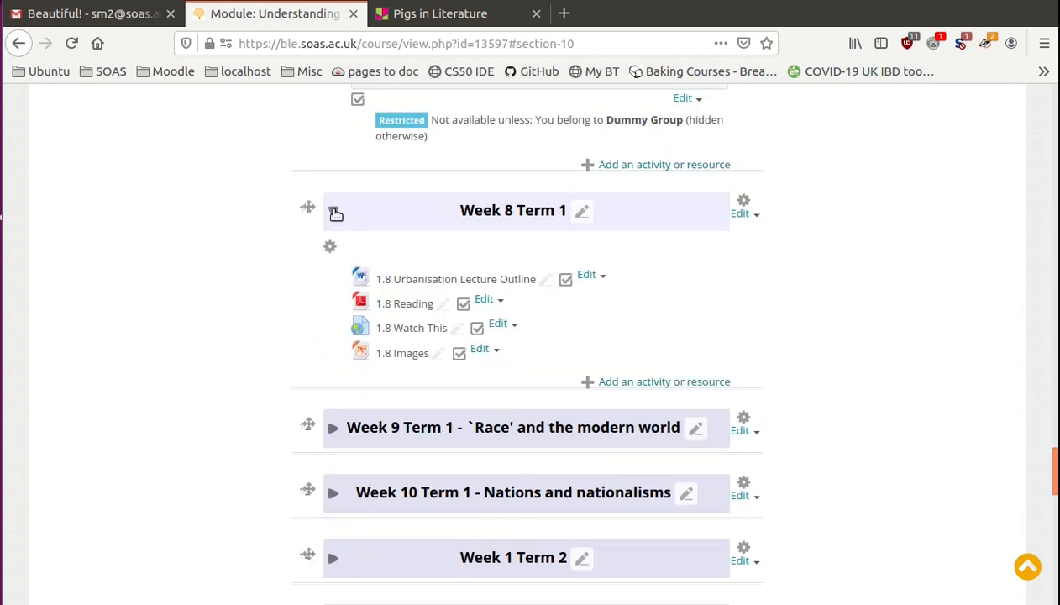
drag(1057, 472, 1057, 389)
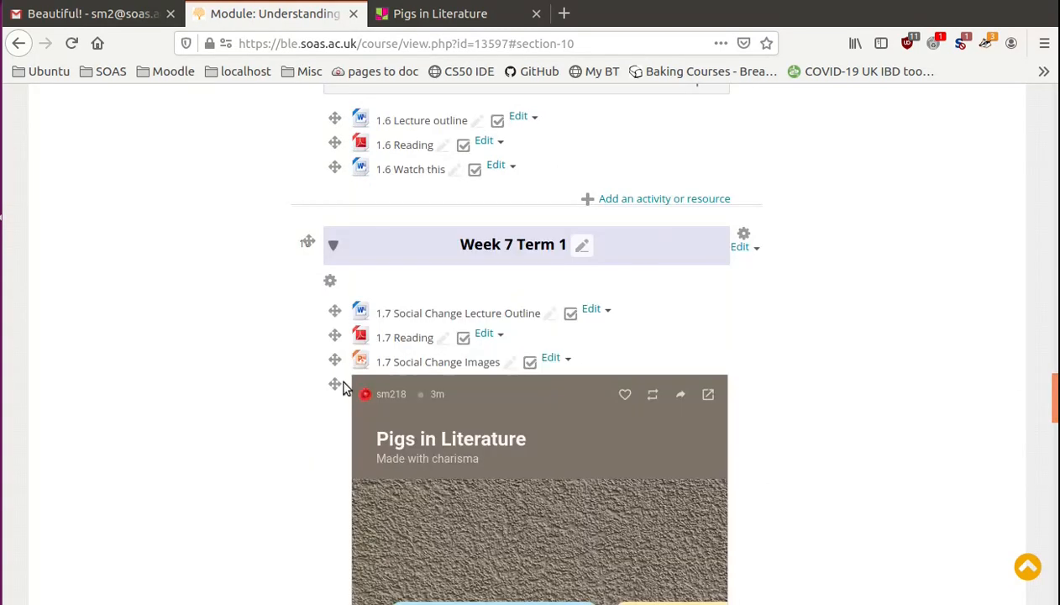
drag(336, 384, 336, 303)
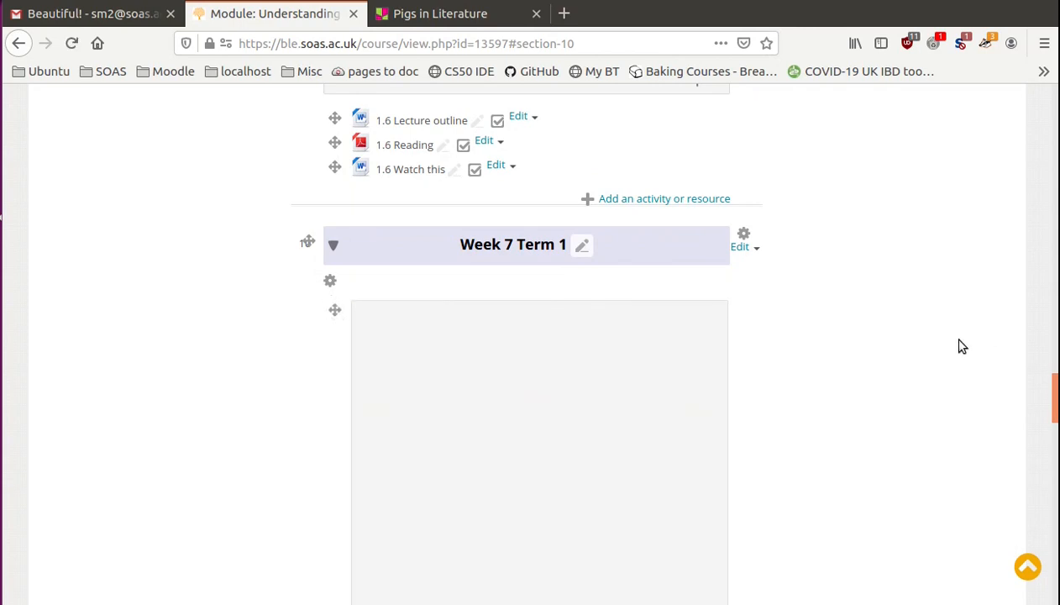
- Check the moved padlet in Week 7 Term 1 and open the label's settings for editing
drag(1055, 384, 1055, 412)
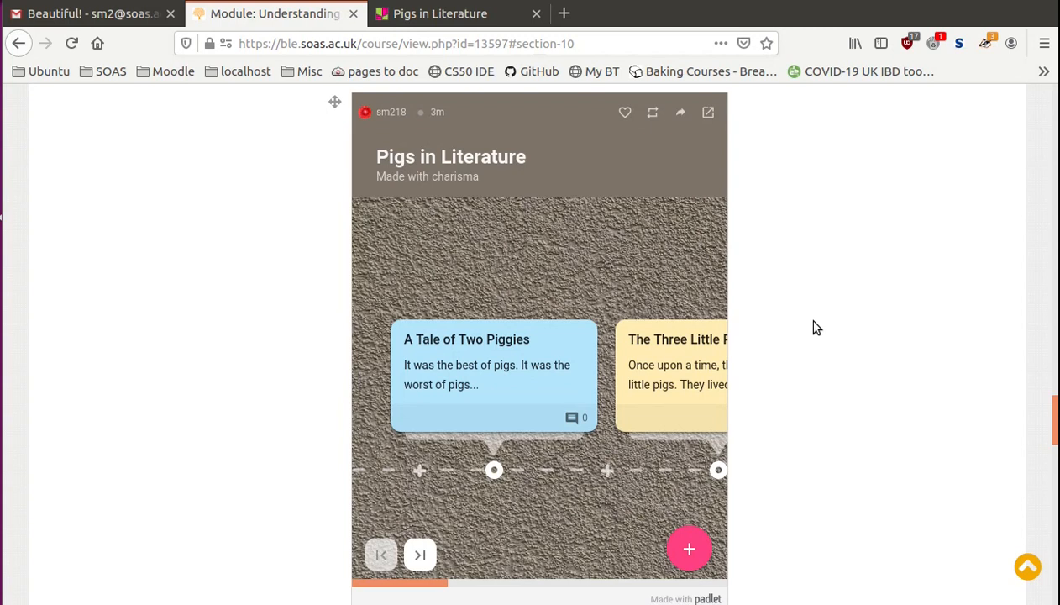
scroll(802, 350, down, 2)
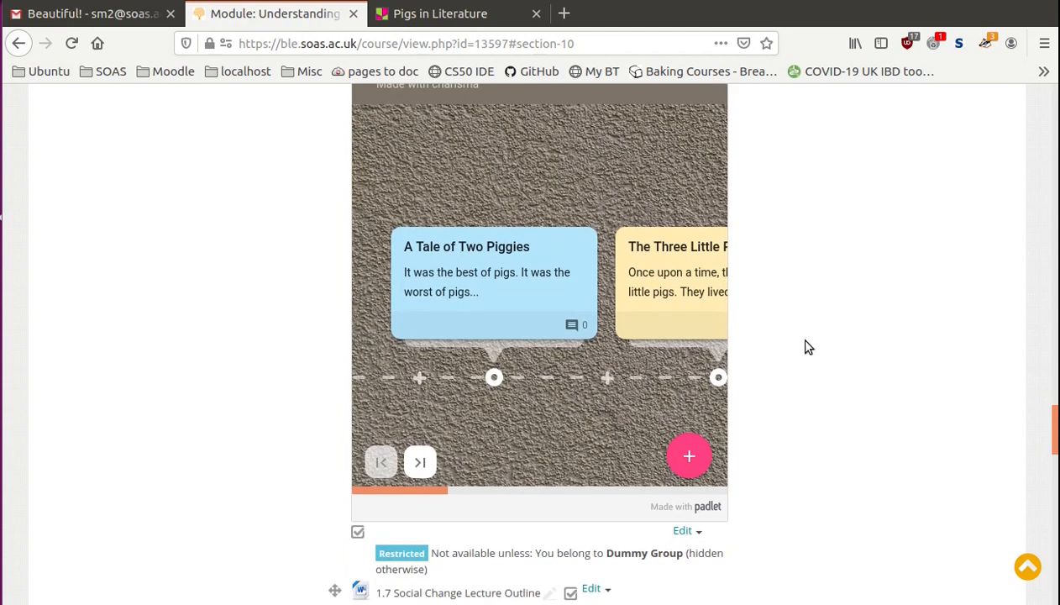
click(696, 531)
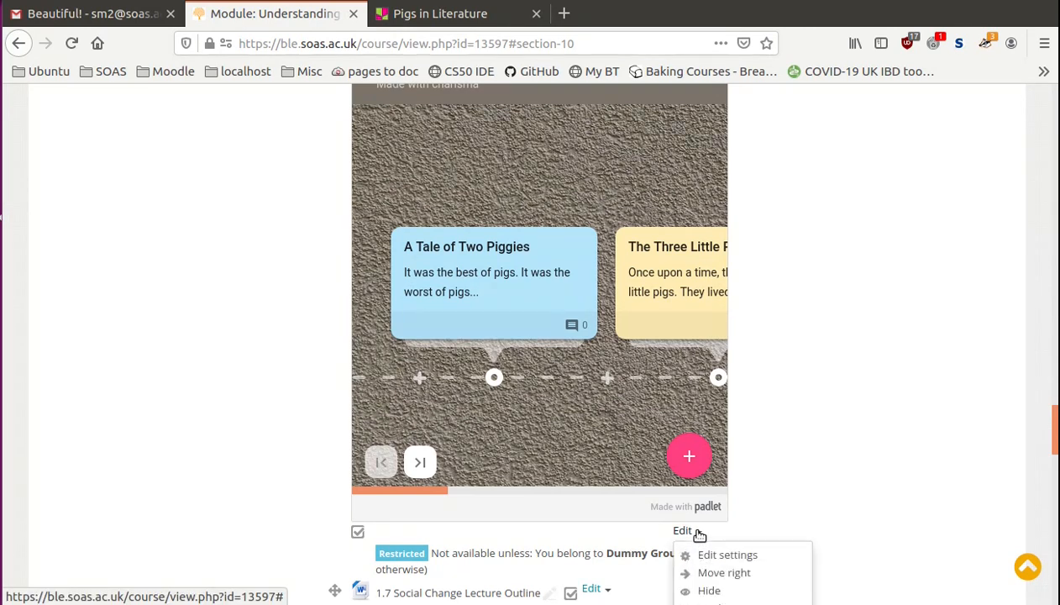
click(733, 560)
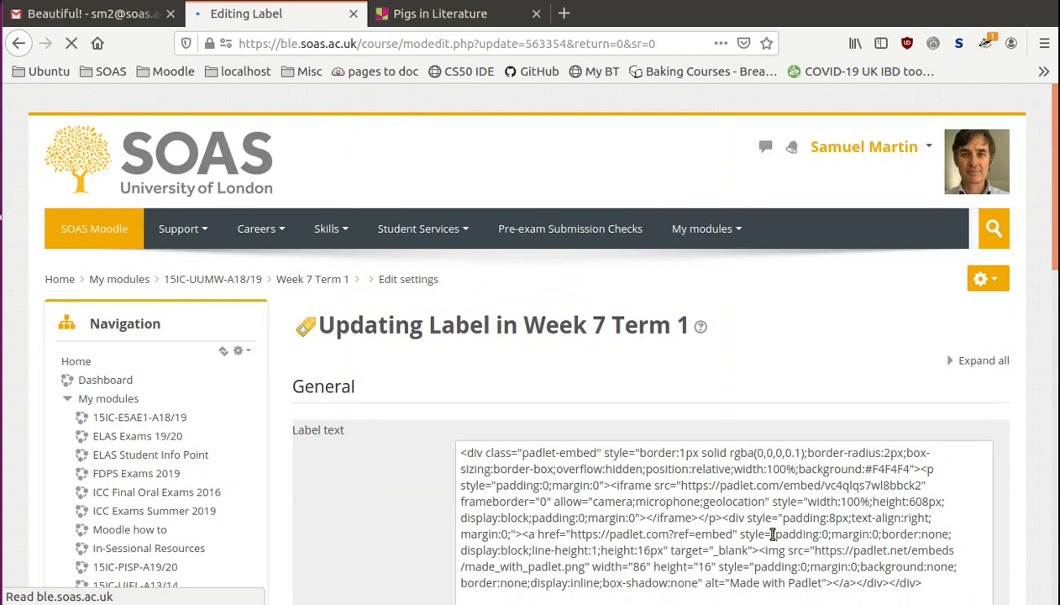
drag(1057, 233, 1056, 340)
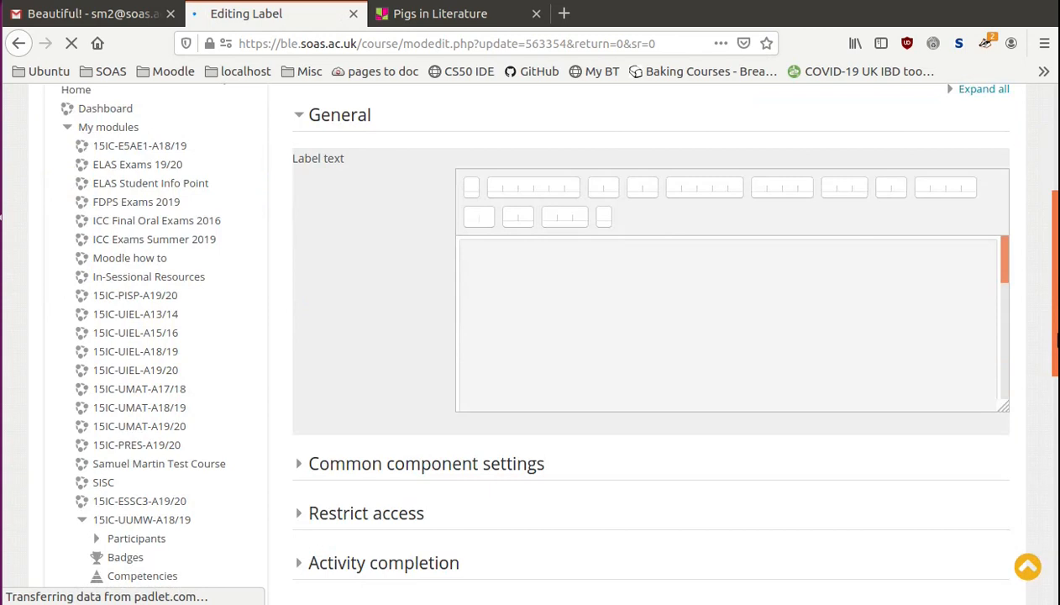
- Show the label's HTML source in the full-screen editor and highlight the opening div, the Padlet credit div and the iframe tag
click(473, 188)
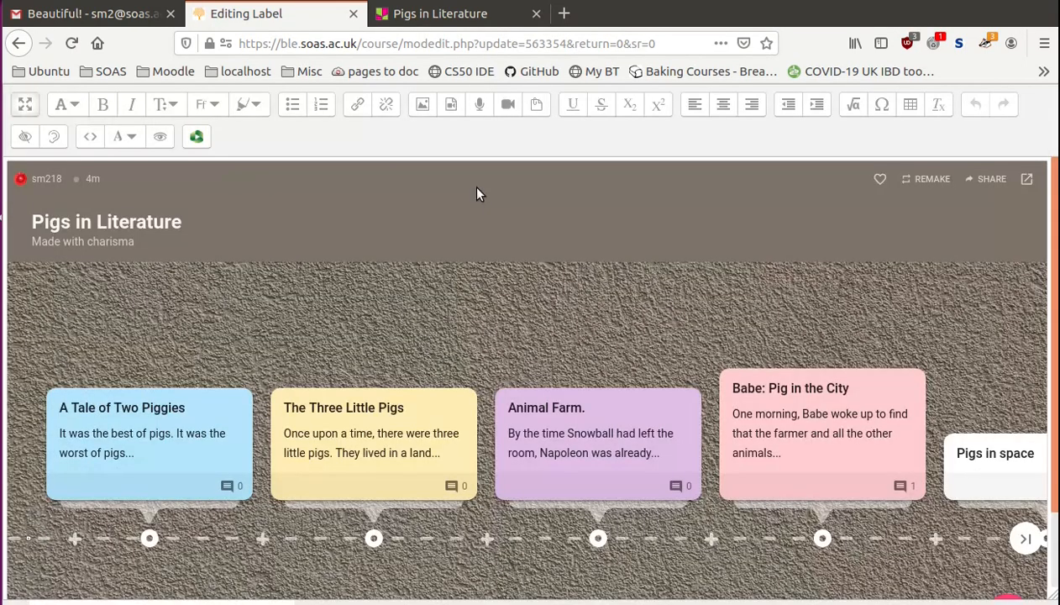
click(90, 137)
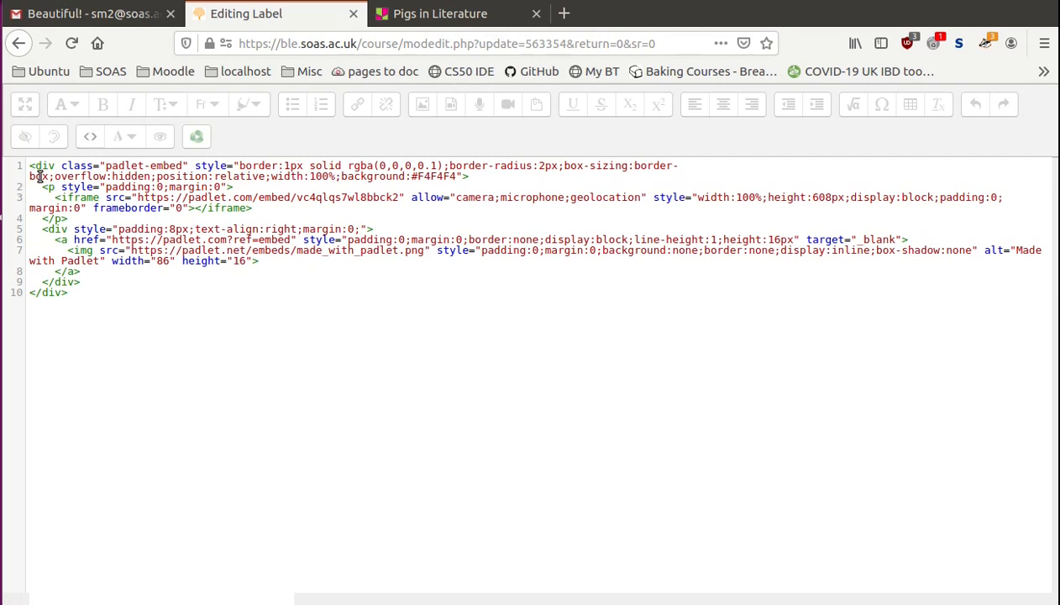
drag(29, 169, 56, 166)
drag(30, 292, 33, 230)
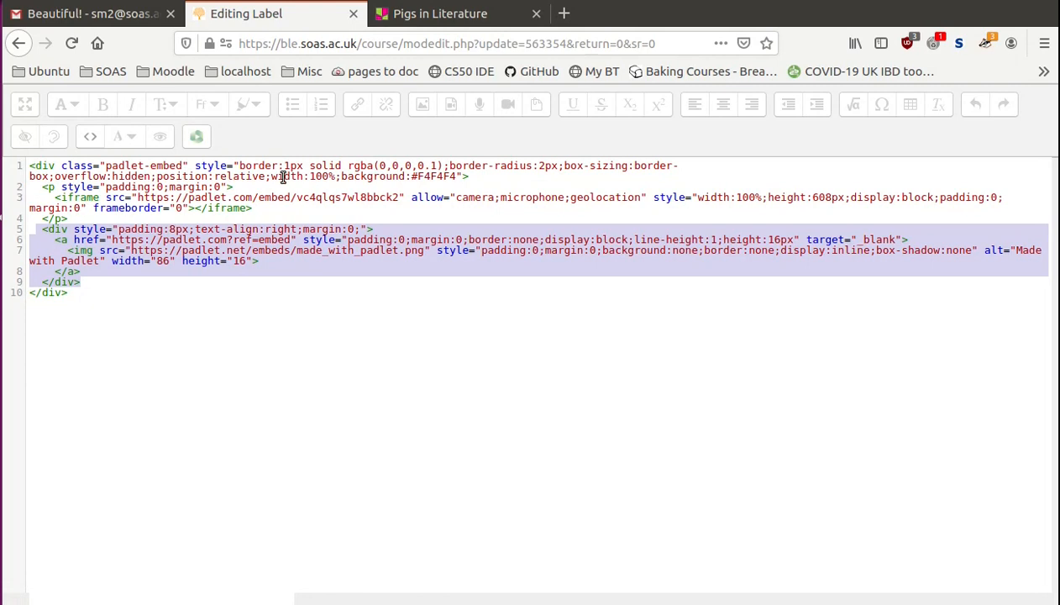
click(82, 198)
double_click(82, 199)
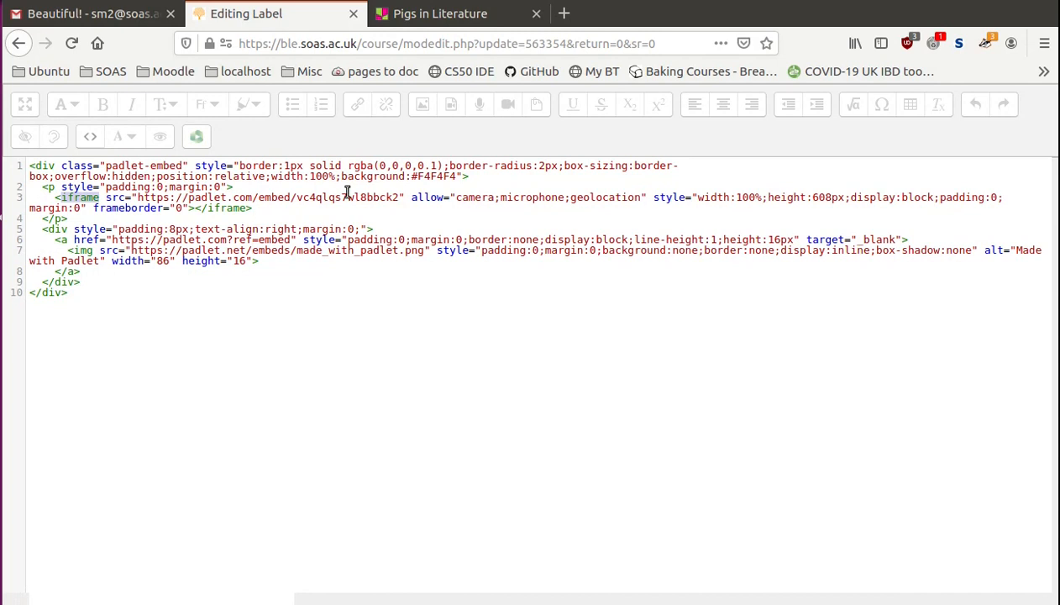
- Remove the camera, microphone and geolocation allow attribute from the iframe and set its height to 400px
drag(410, 199, 655, 198)
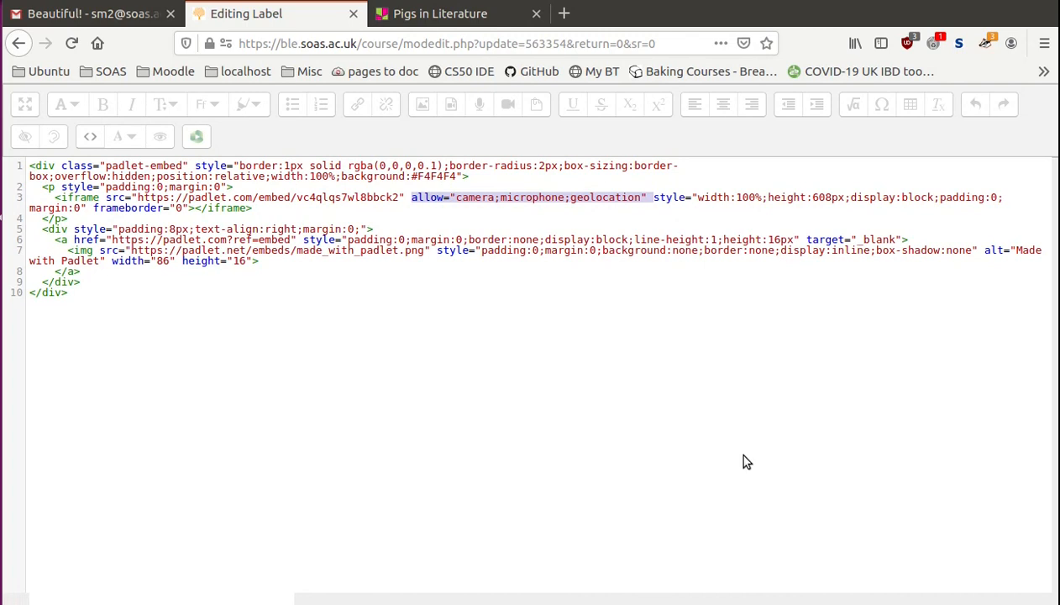
key(Delete)
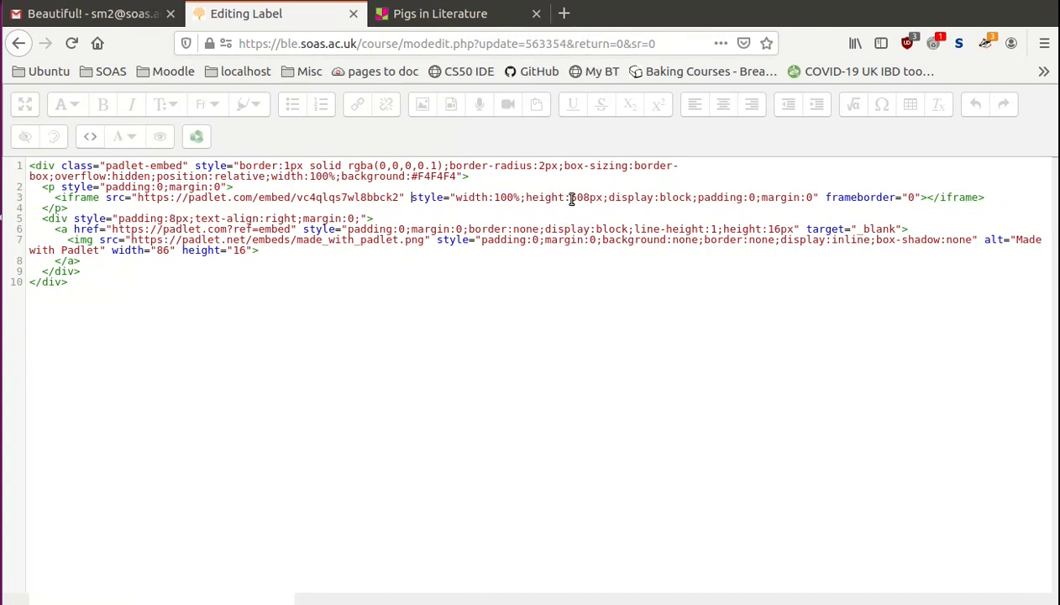
drag(570, 199, 589, 198)
mouse_move(591, 199)
mouse_down()
mouse_move(600, 205)
mouse_move(579, 199)
mouse_move(590, 199)
mouse_up()
click(590, 199)
text(400)
- Replace the alt text of the Padlet credit image with "timeline of pigs in literature: padlet"
click(63, 241)
drag(63, 241, 95, 241)
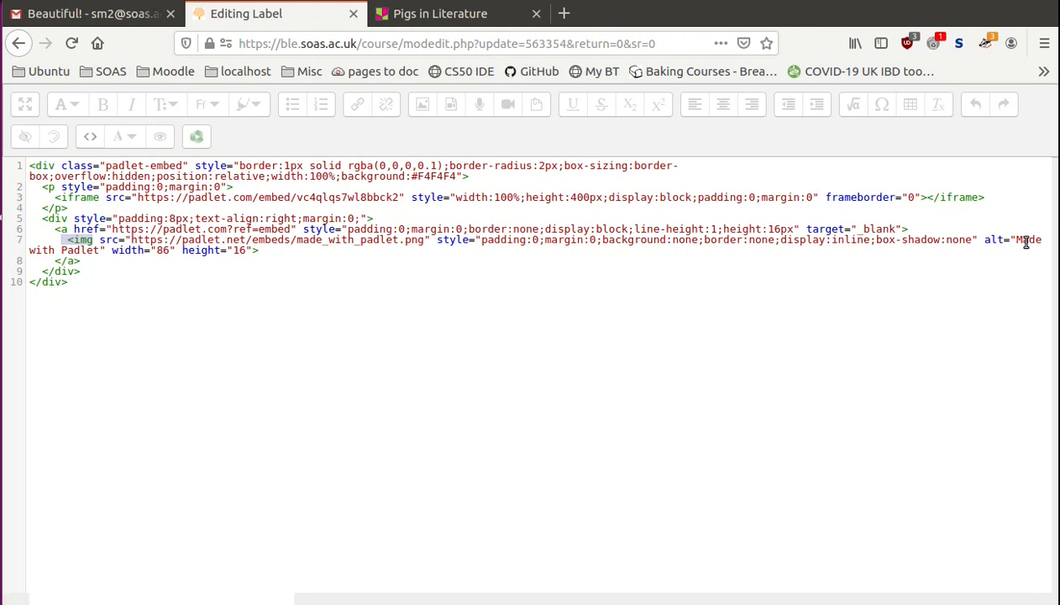
drag(983, 241, 1006, 254)
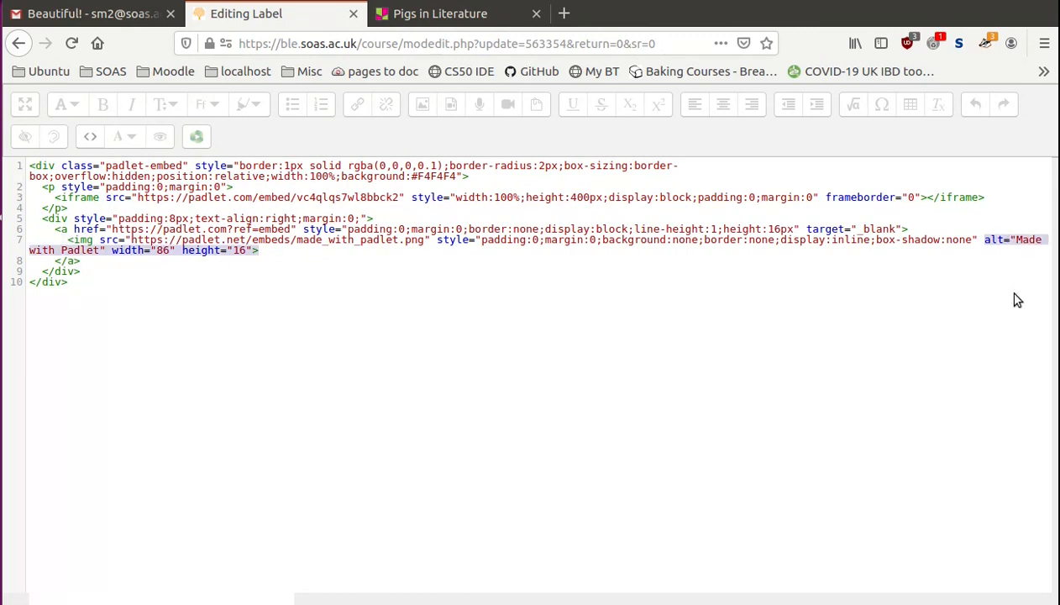
click(988, 242)
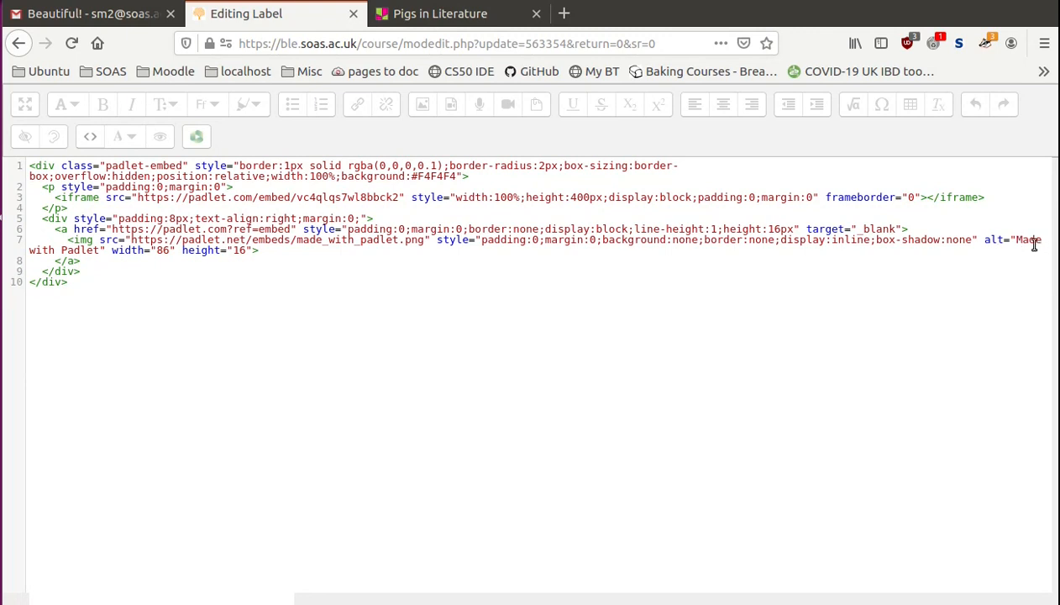
drag(1016, 240, 99, 255)
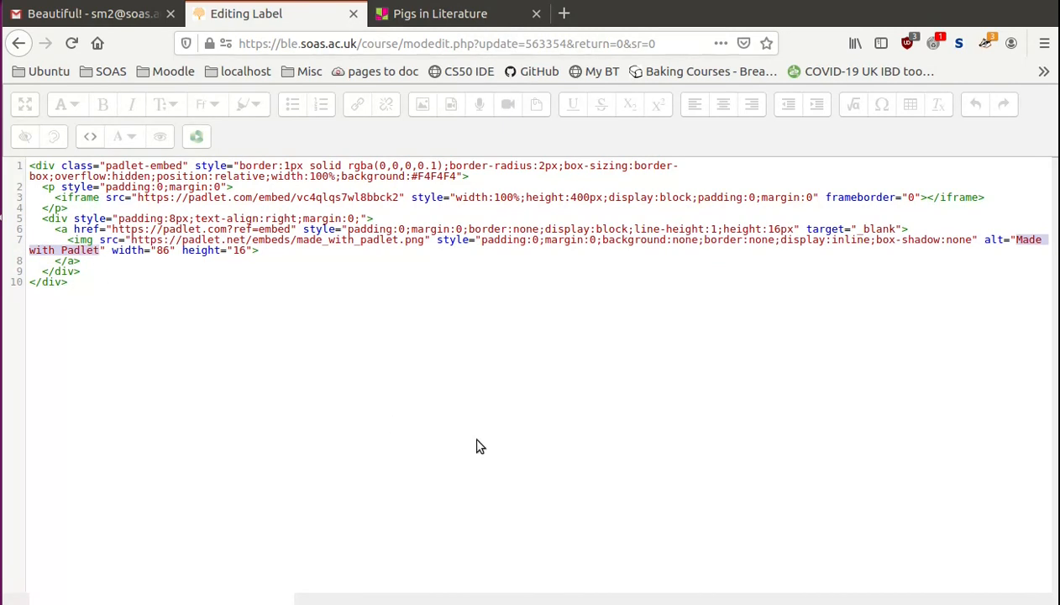
text(timeline of pigs in literature)
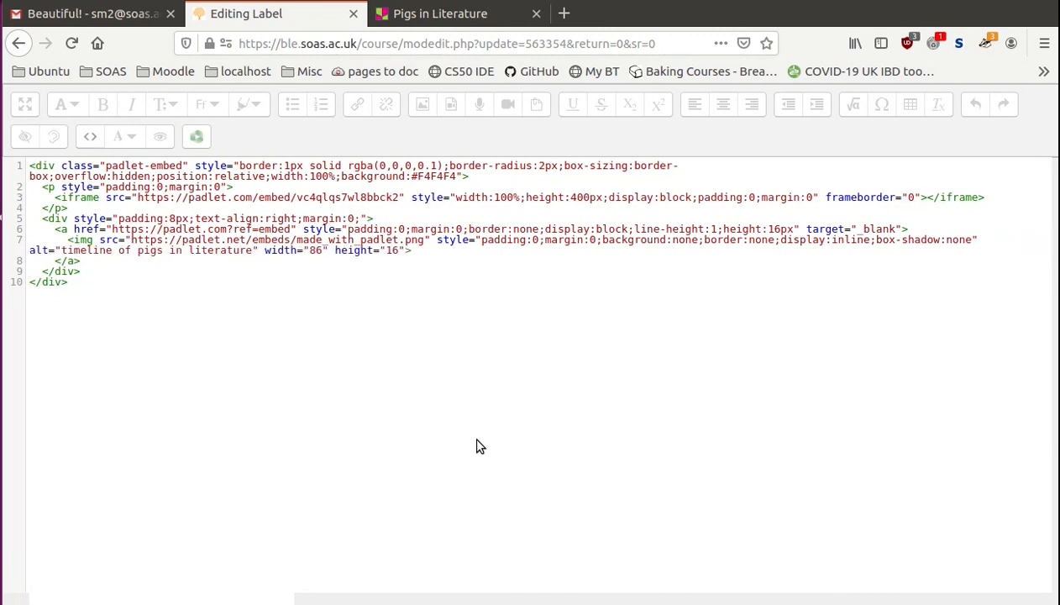
text(: padlet)
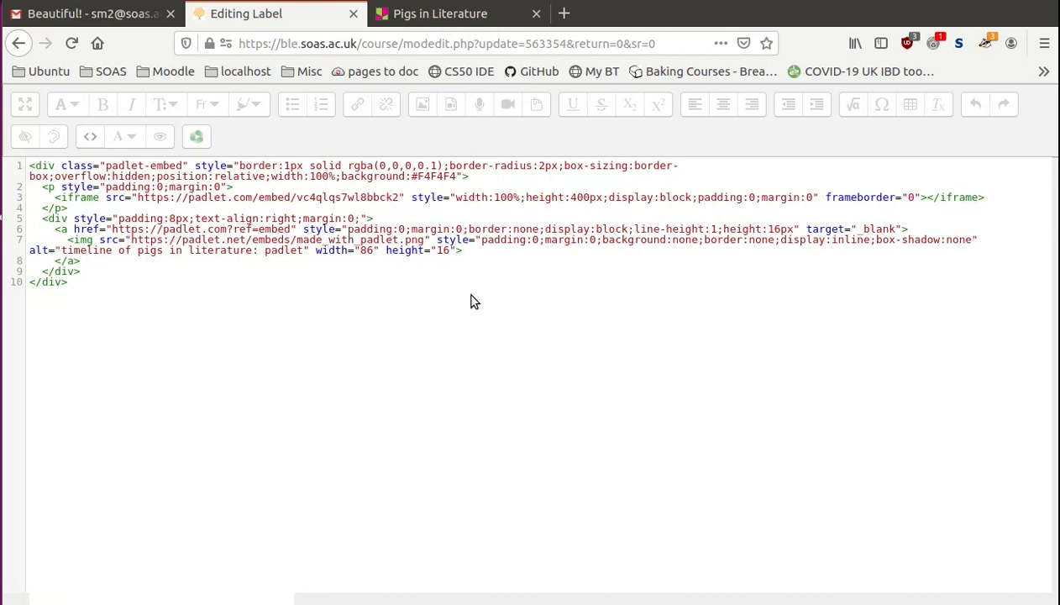
- Return the label text to the normal-size visual editor, and save the label to go back to the module
click(90, 138)
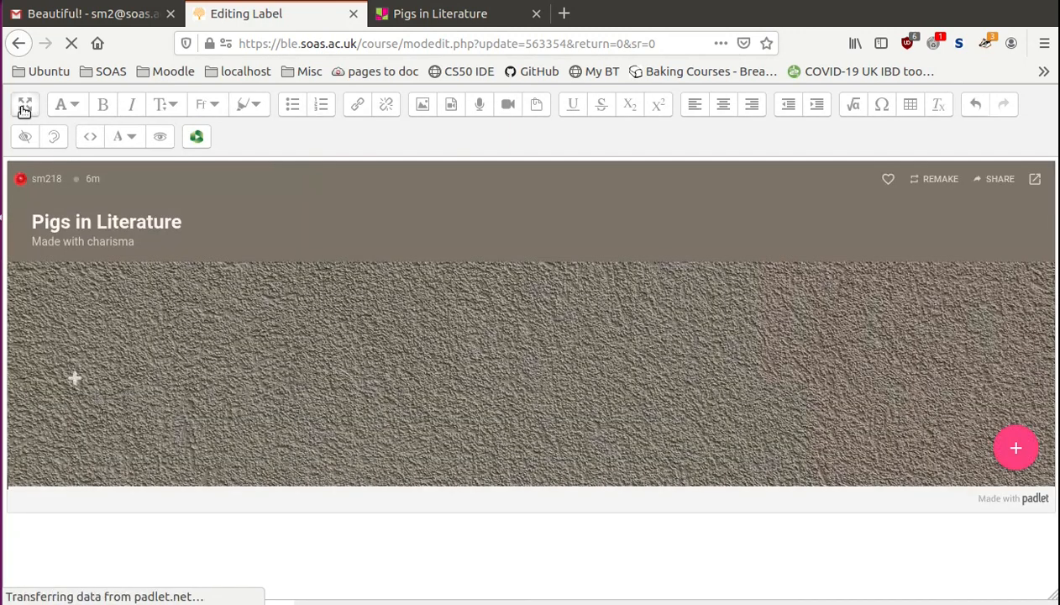
click(25, 105)
scroll(1056, 420, down, 5)
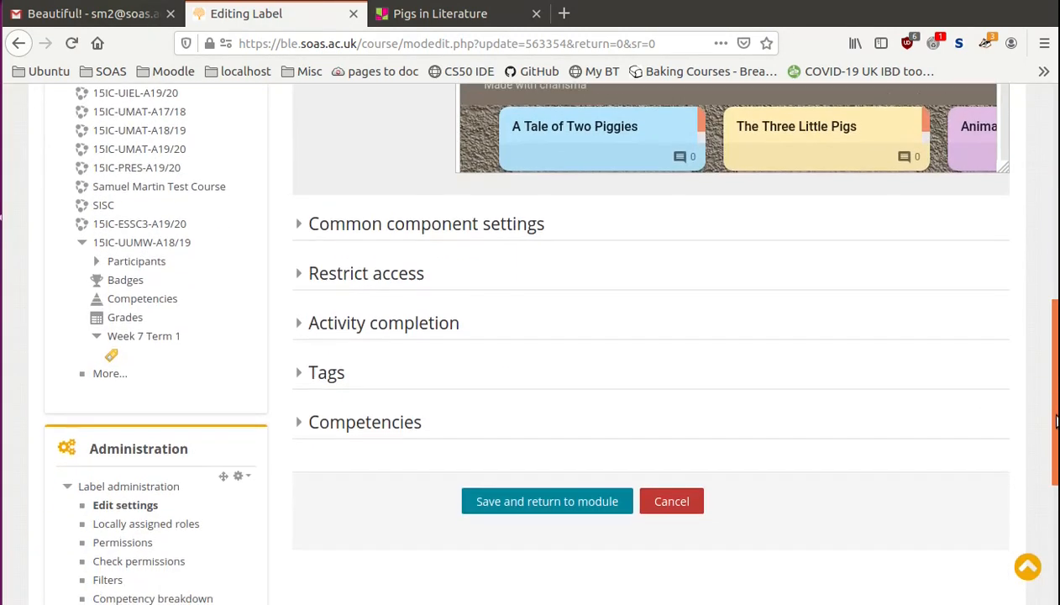
click(526, 510)
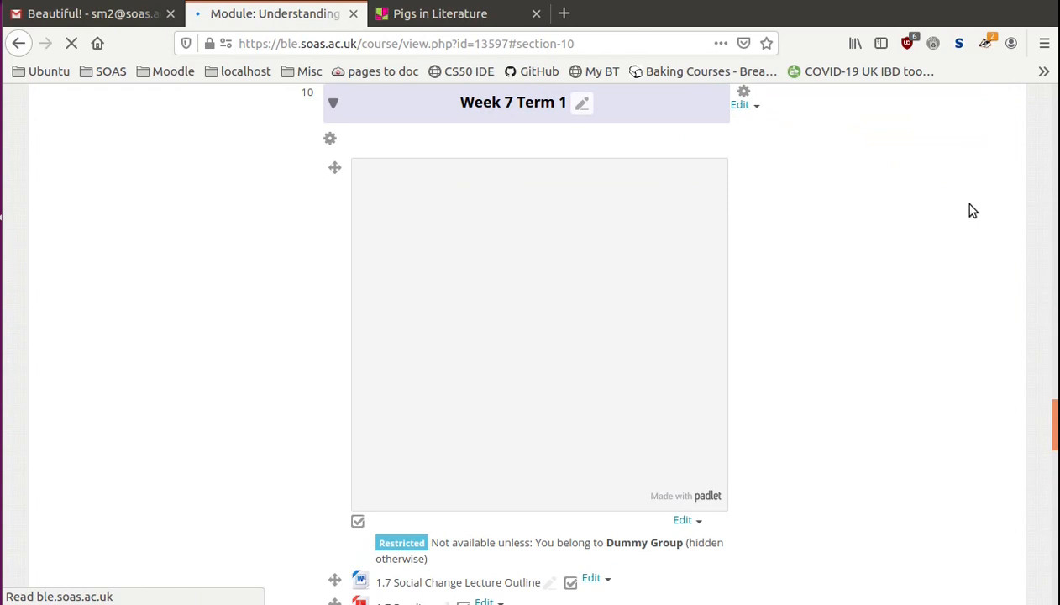
- Check the resized padlet in Week 7 Term 1, open it in its own browser tab and close that tab
mouse_move(1056, 431)
mouse_down()
mouse_move(1056, 350)
mouse_move(1056, 431)
mouse_up()
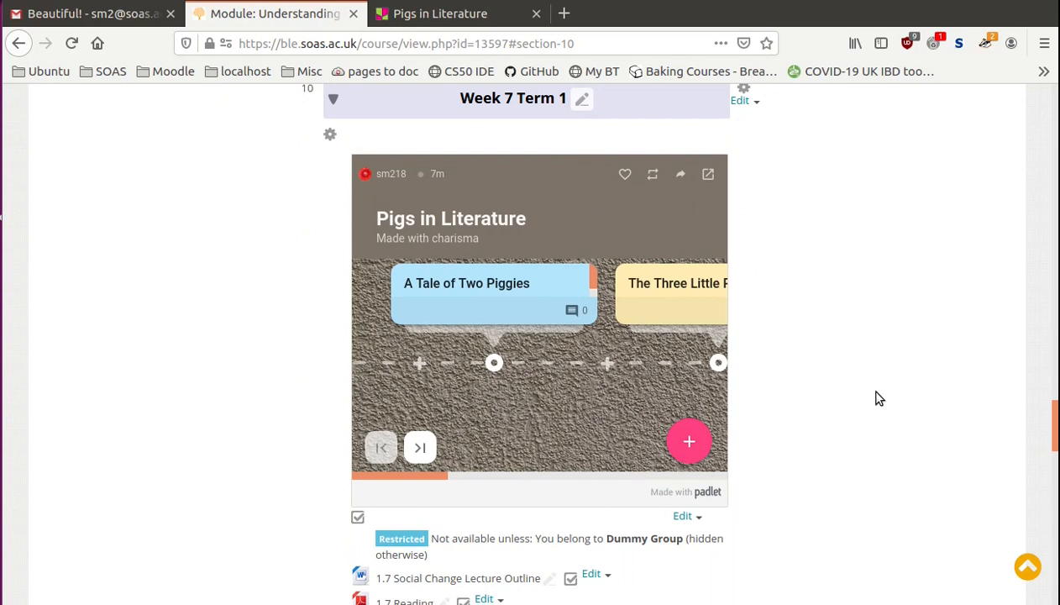
mouse_move(449, 280)
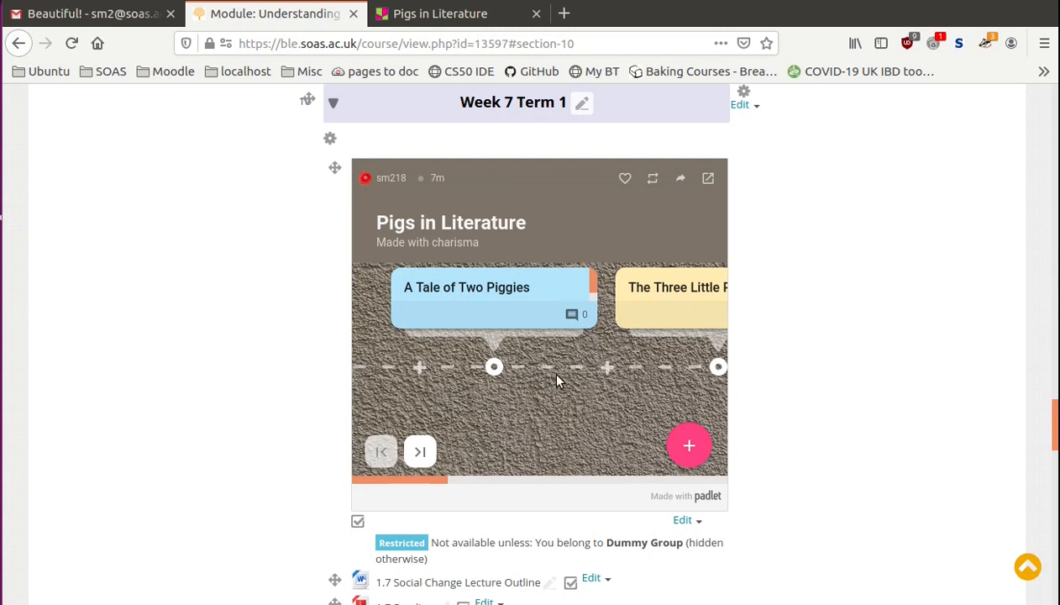
click(708, 182)
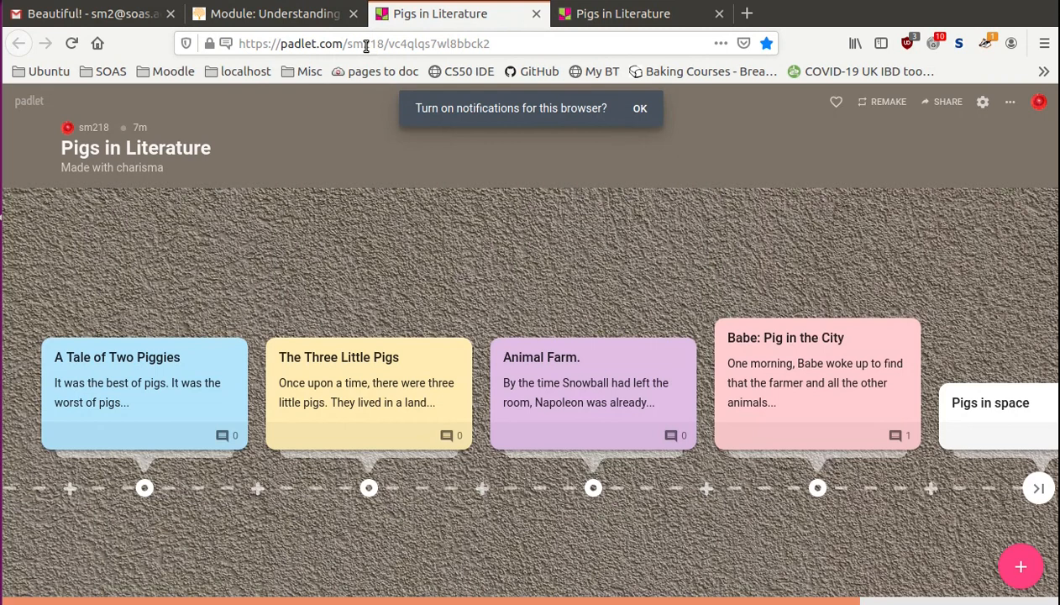
click(537, 15)
- Add an HTML block to the module page
drag(1055, 446, 1056, 109)
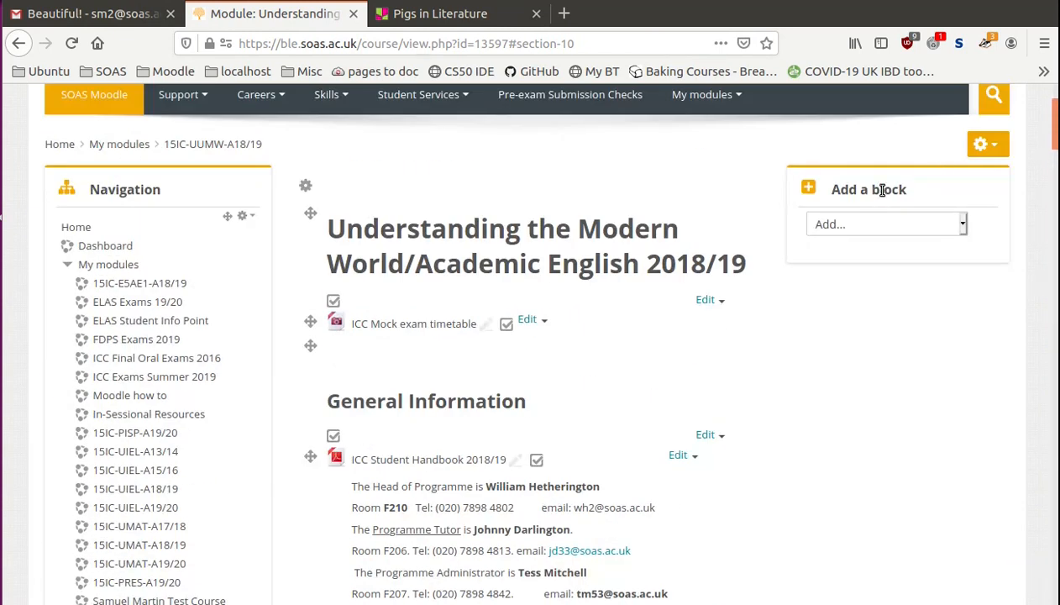
click(848, 224)
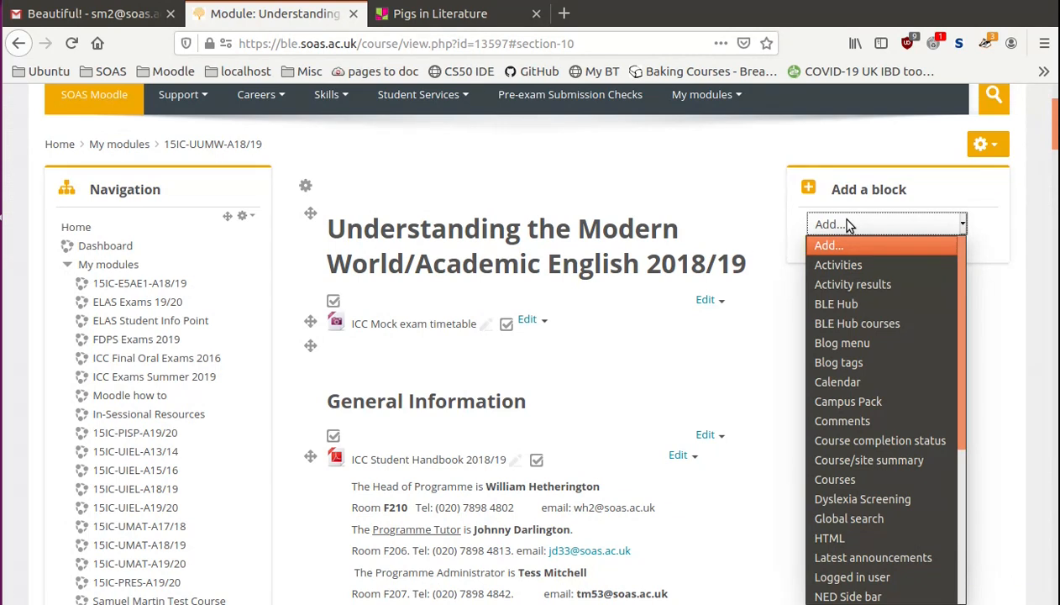
key(h)
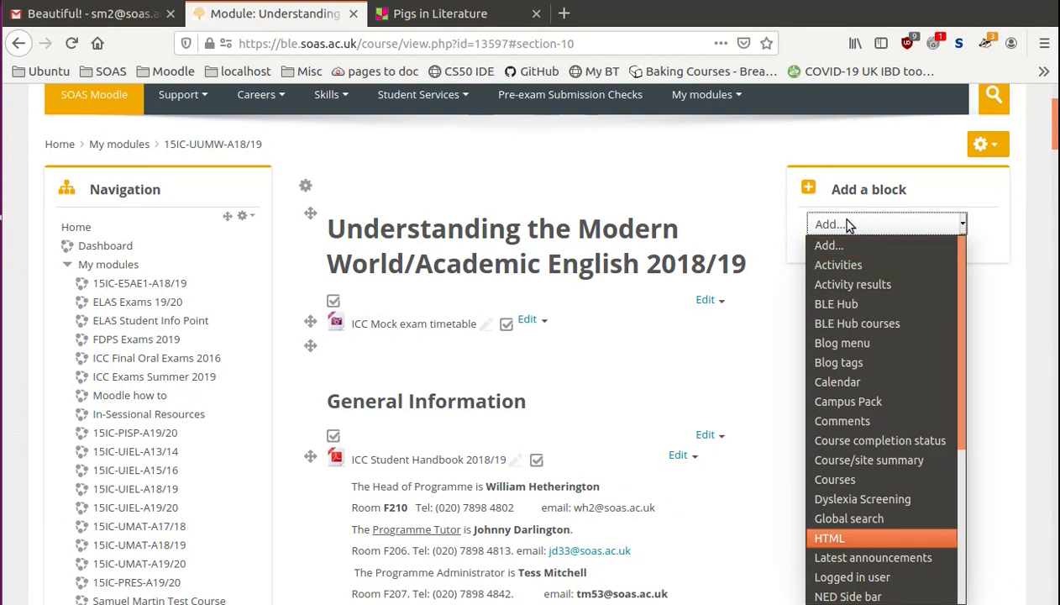
key(Return)
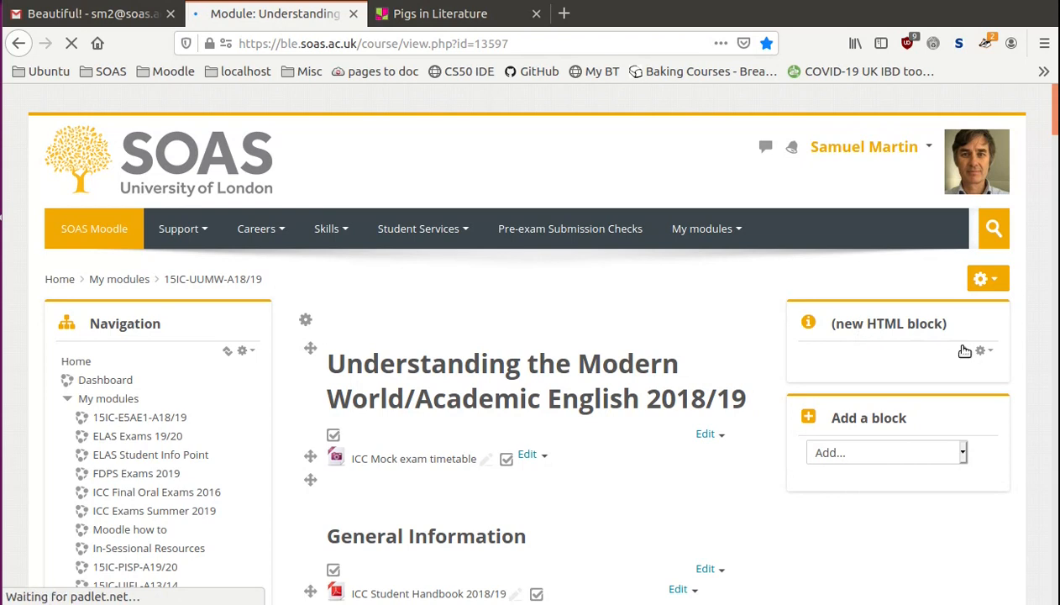
- Open the new HTML block's configuration and title the block "Padlet"
click(984, 353)
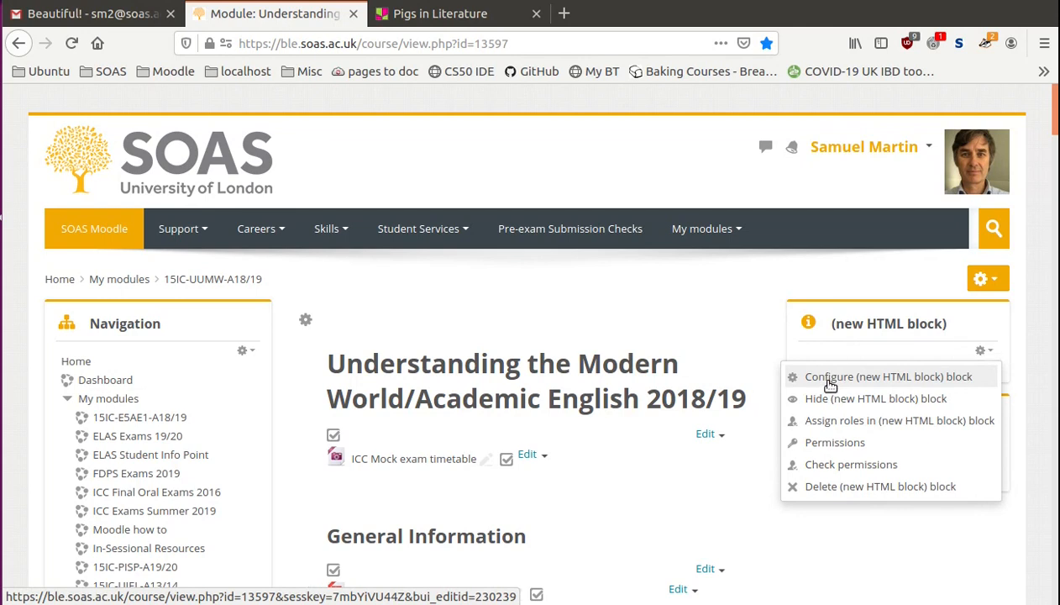
click(828, 383)
text(Padlet)
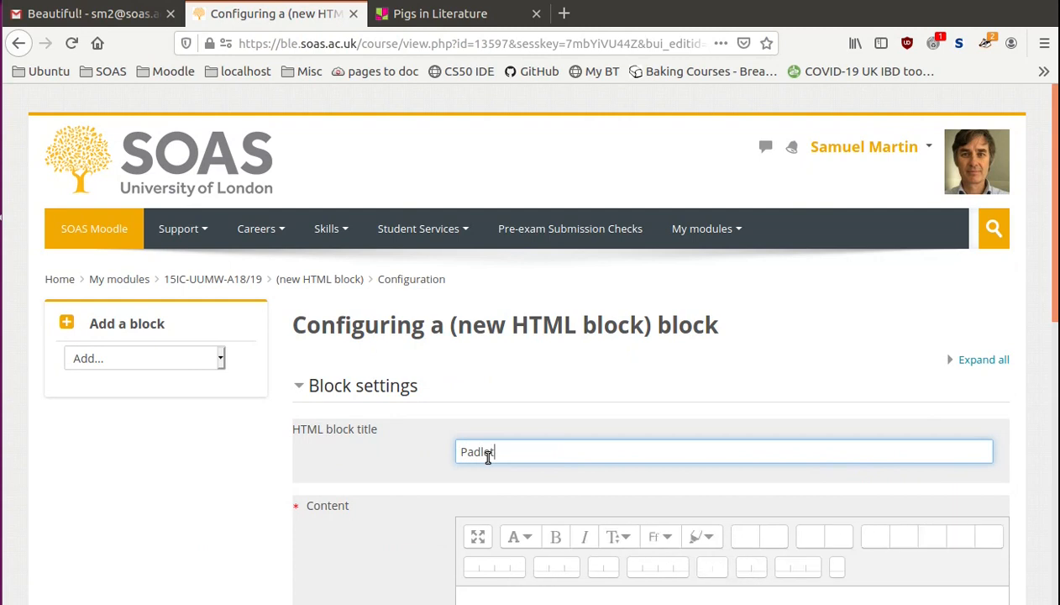
- Replace the placeholder HTML source in the block's content with the copied Pigs in Literature embed code
scroll(687, 422, down, 4)
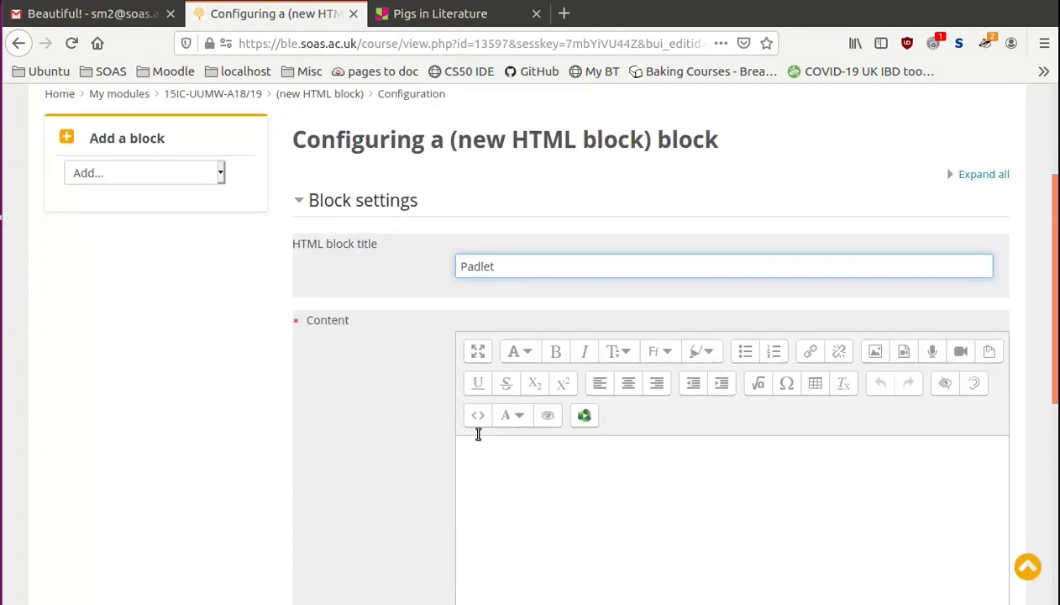
click(477, 417)
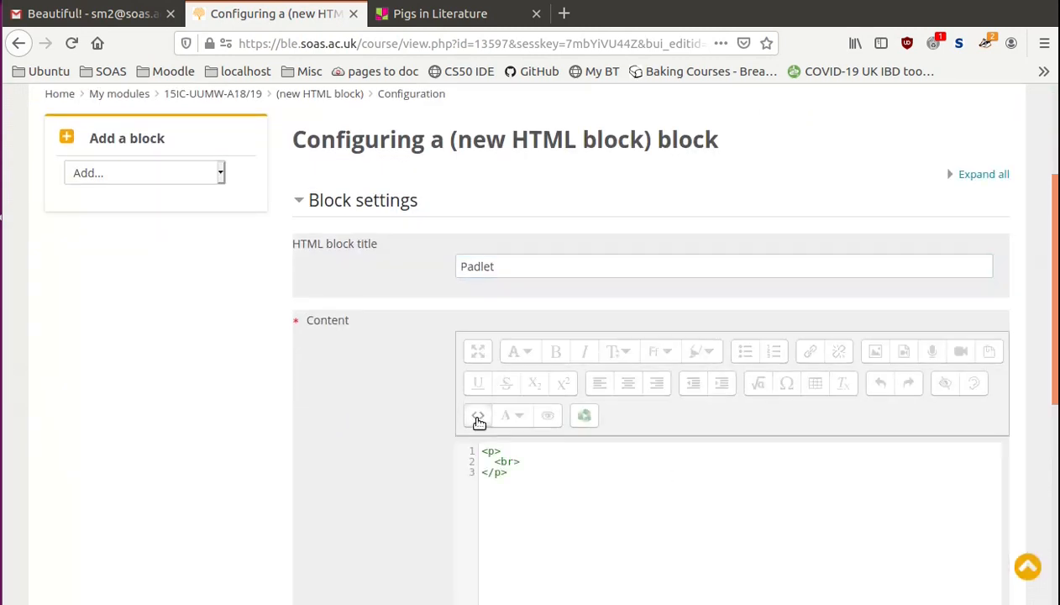
triple_click(508, 464)
key(BackSpace)
right_click(504, 465)
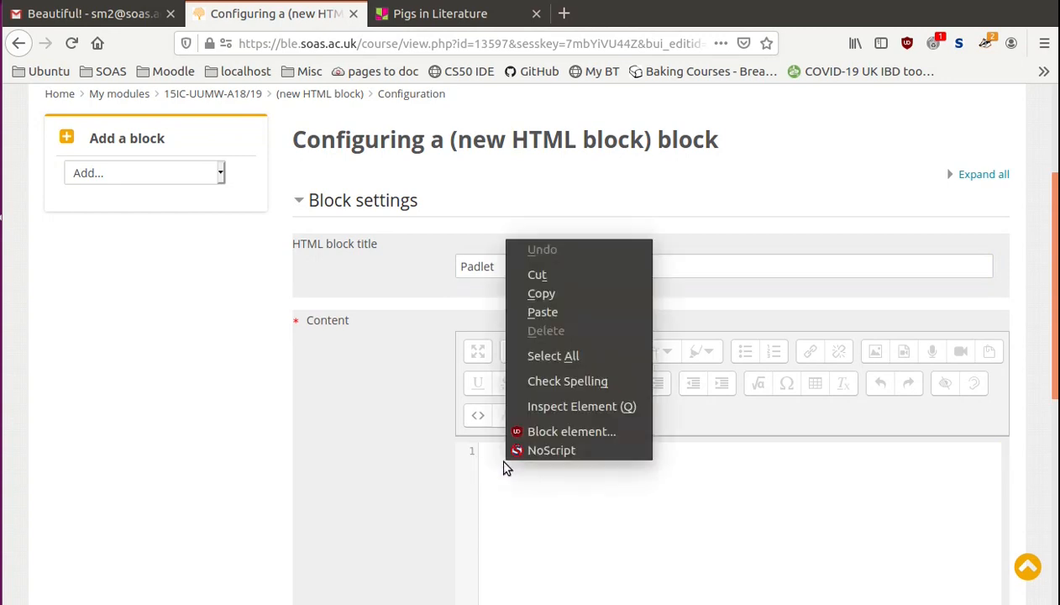
click(539, 310)
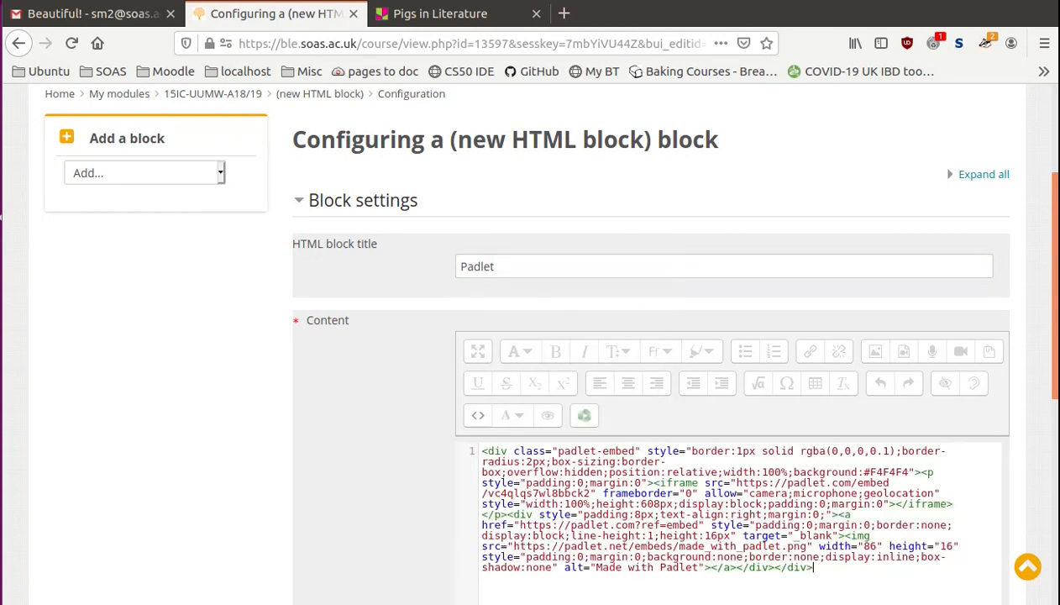
- Save the block's configuration and check the embedded padlet in the Padlet block on the module page
scroll(588, 378, down, 3)
scroll(730, 378, down, 4)
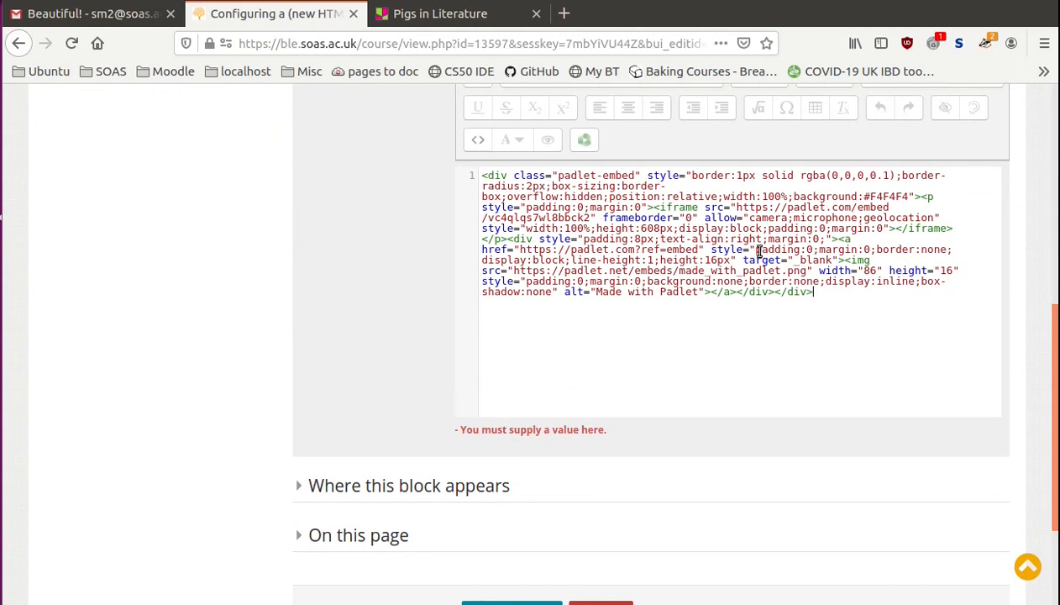
scroll(1055, 417, down, 3)
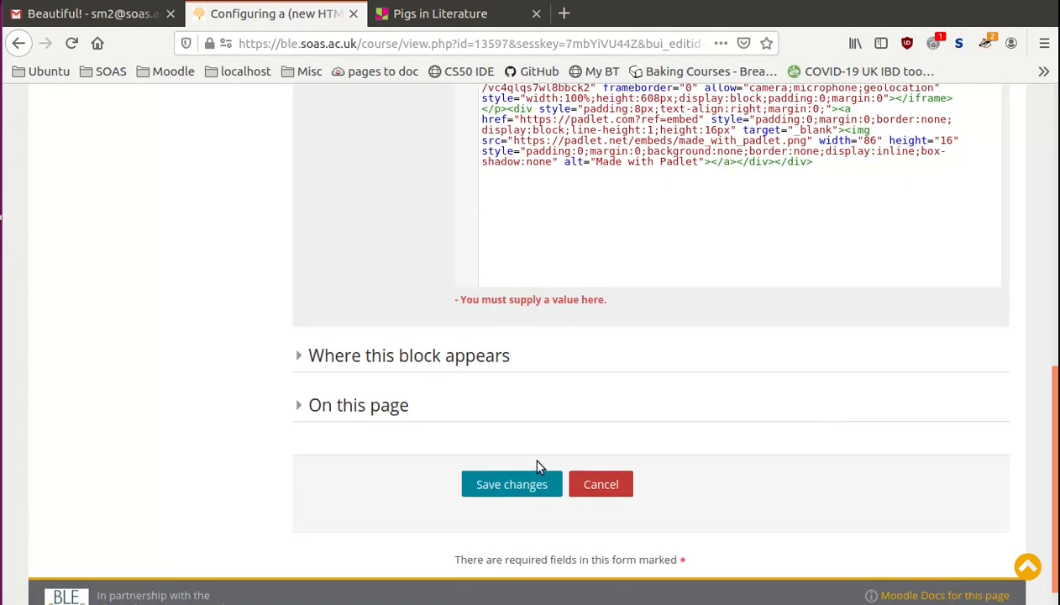
click(511, 485)
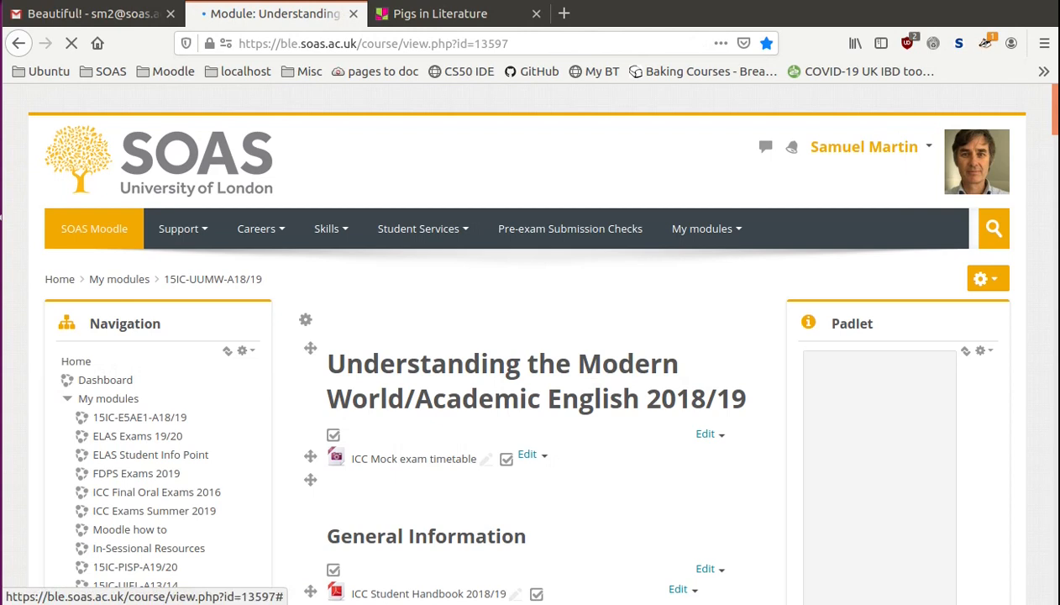
drag(1056, 114, 1055, 142)
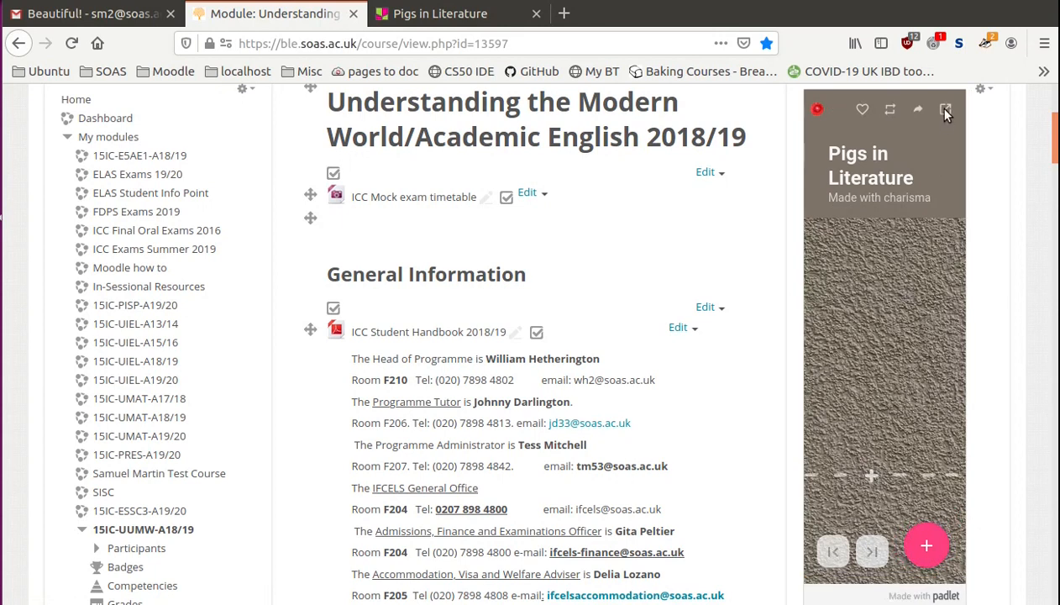
drag(1057, 137, 1057, 107)
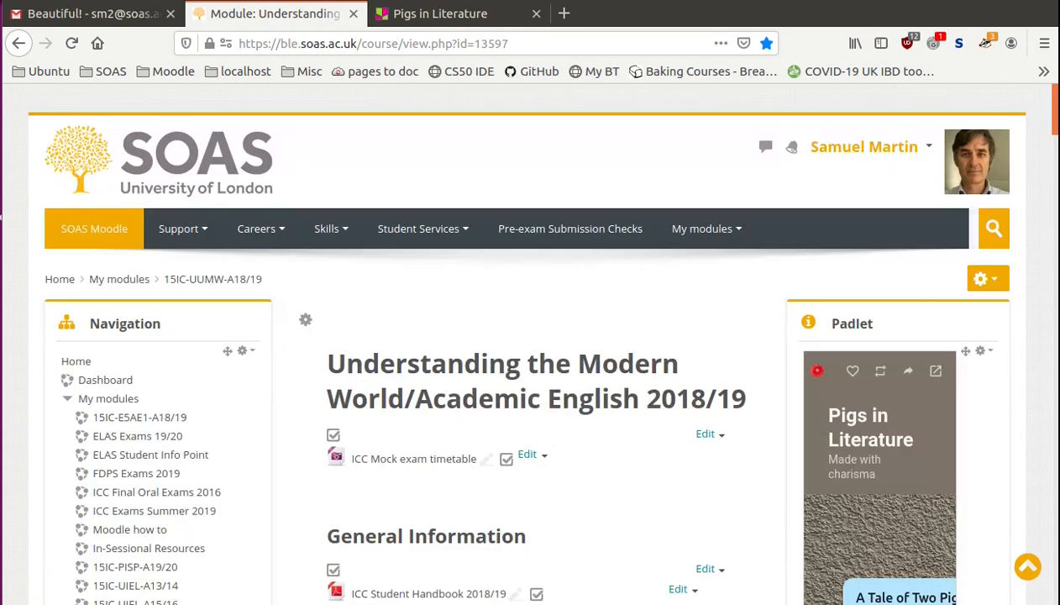